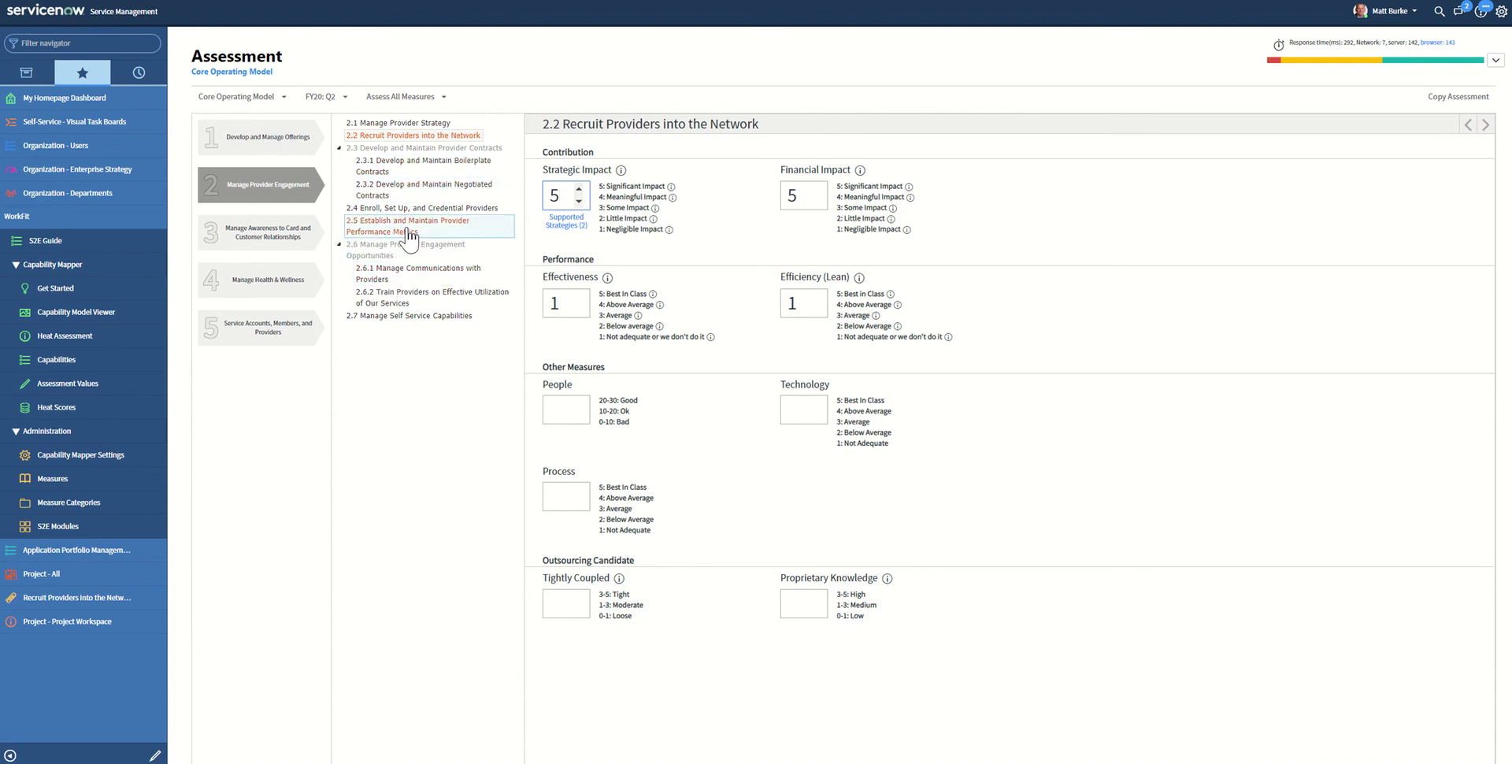
Step: Review the assessment measures of 2.3.1 Develop and Maintain Boilerplate Contracts, then those of 2.2 Recruit Providers into the Network
{"action": "left_click", "coordinate": [410, 164]}
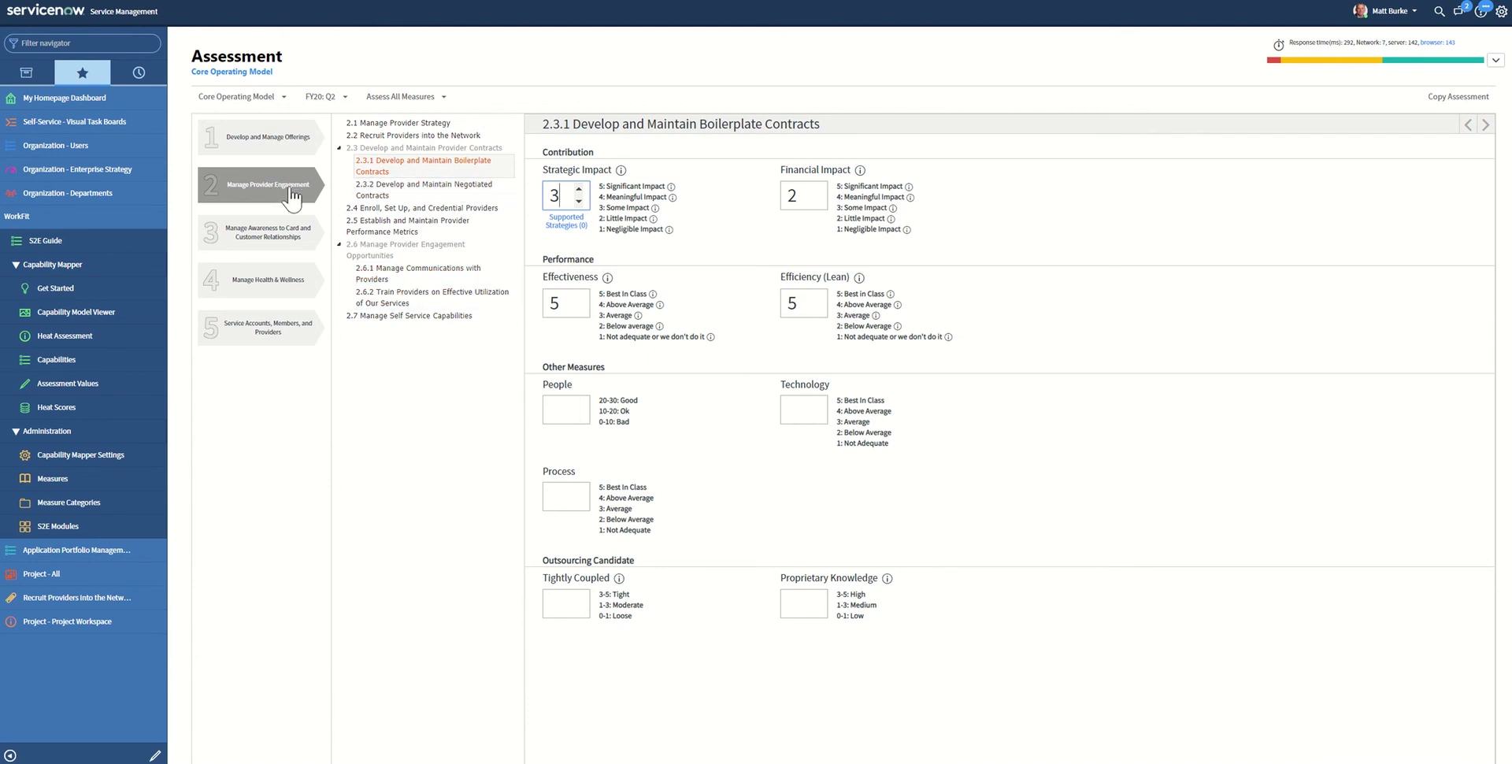
{"action": "left_click", "coordinate": [398, 136]}
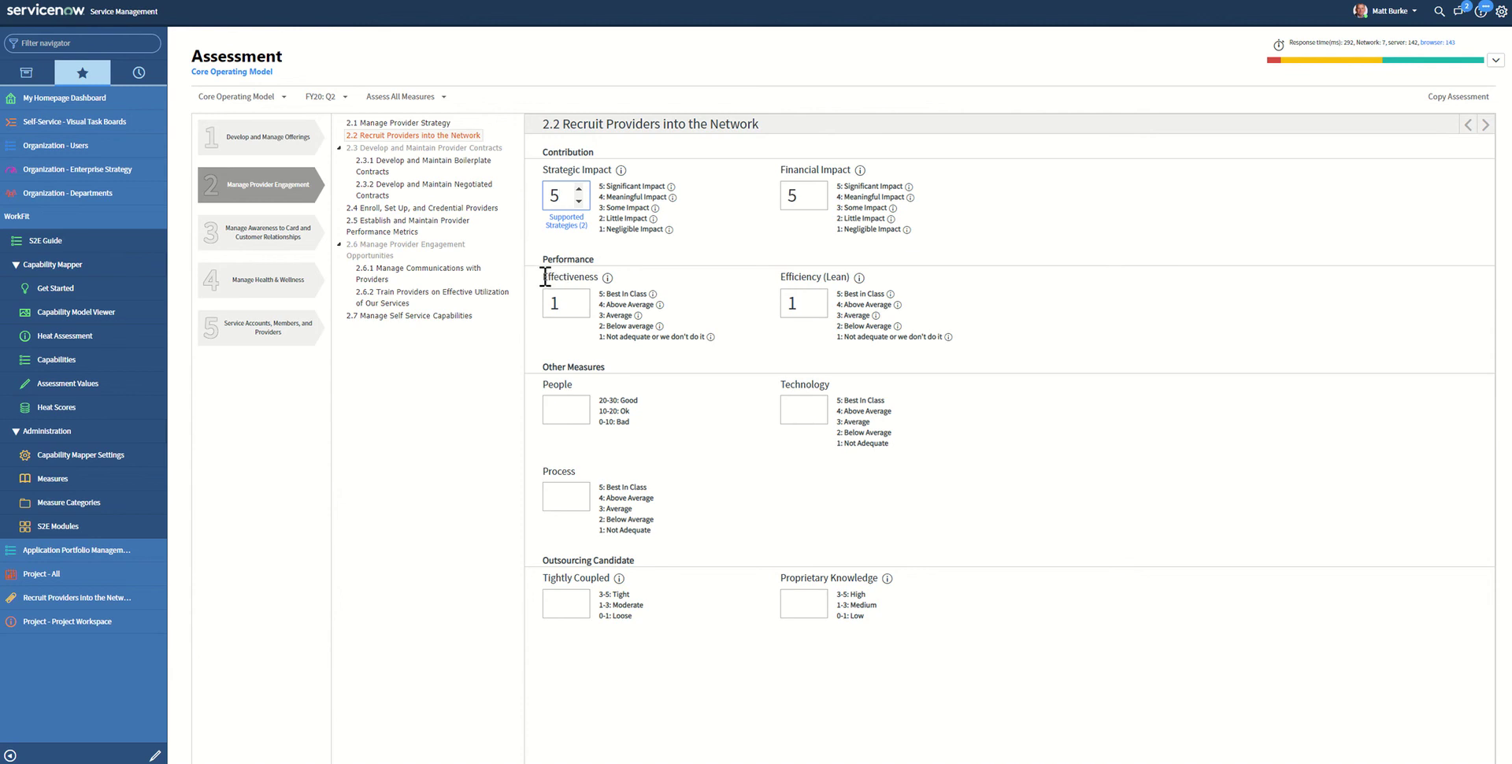
{"action": "mouse_move", "coordinate": [554, 279]}
{"action": "mouse_move", "coordinate": [554, 579]}
Step: Open the Core Operating Model in the Capability Model Viewer and filter its capabilities to High Heat
{"action": "left_click", "coordinate": [77, 314]}
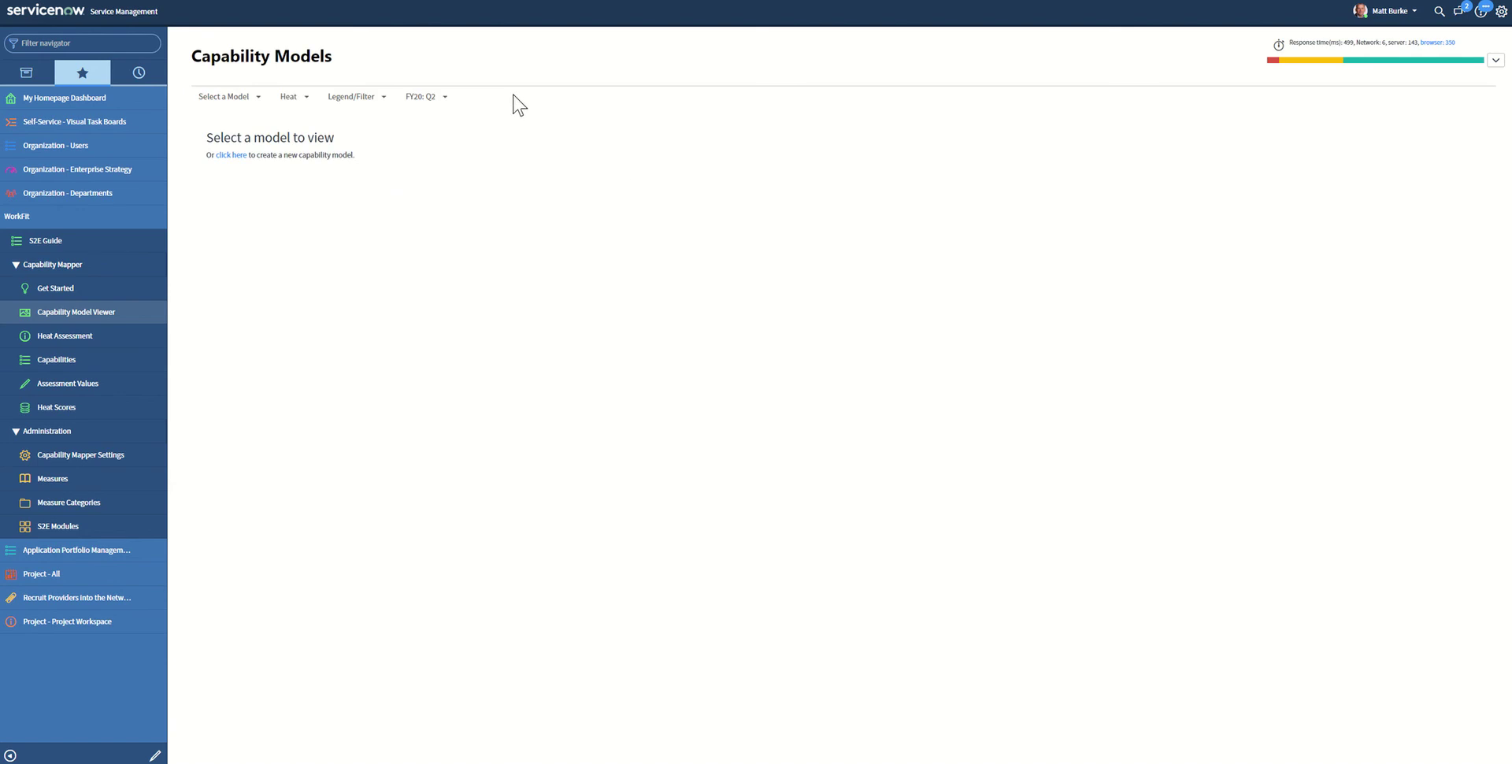
{"action": "left_click", "coordinate": [256, 96]}
{"action": "left_click", "coordinate": [241, 122]}
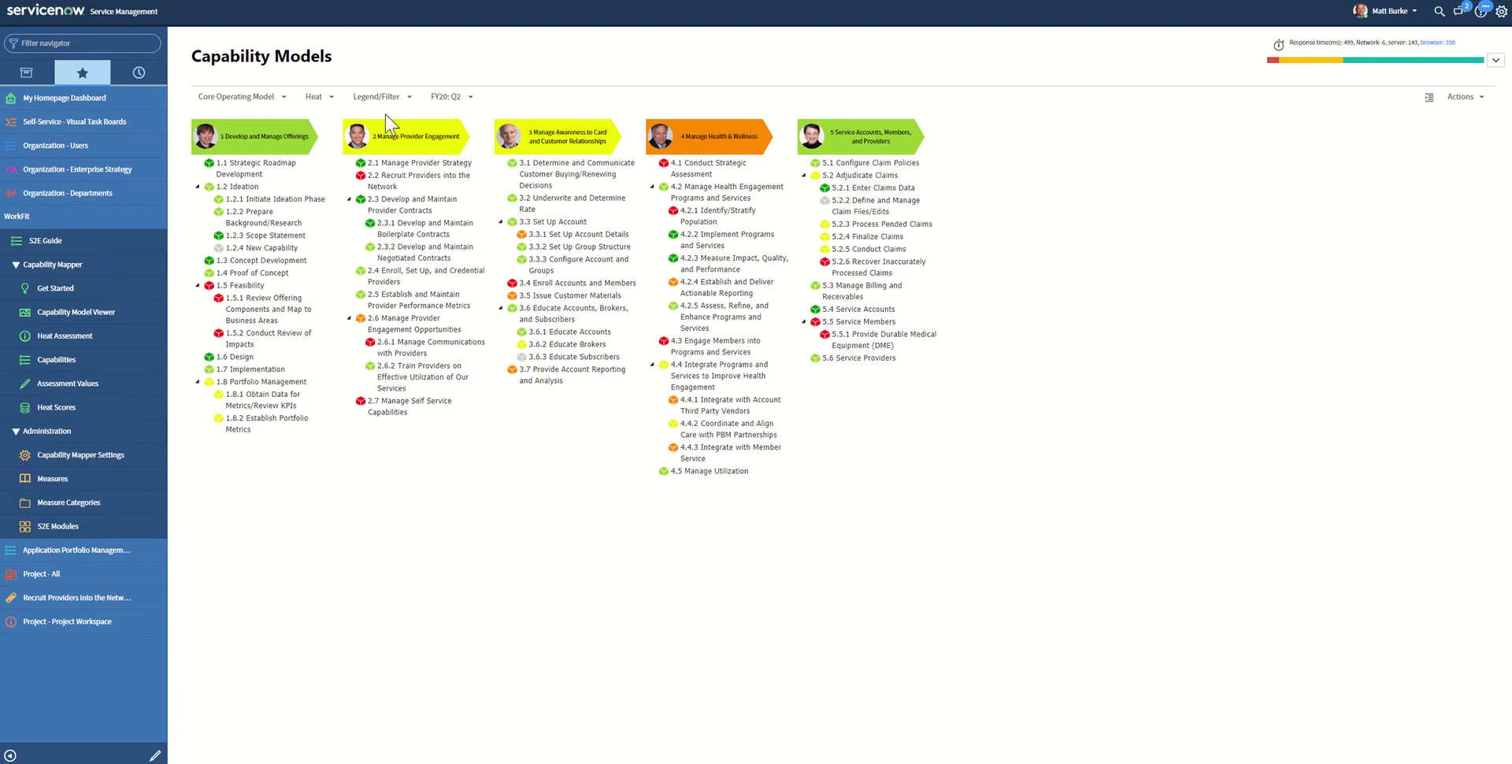
{"action": "left_click", "coordinate": [369, 98]}
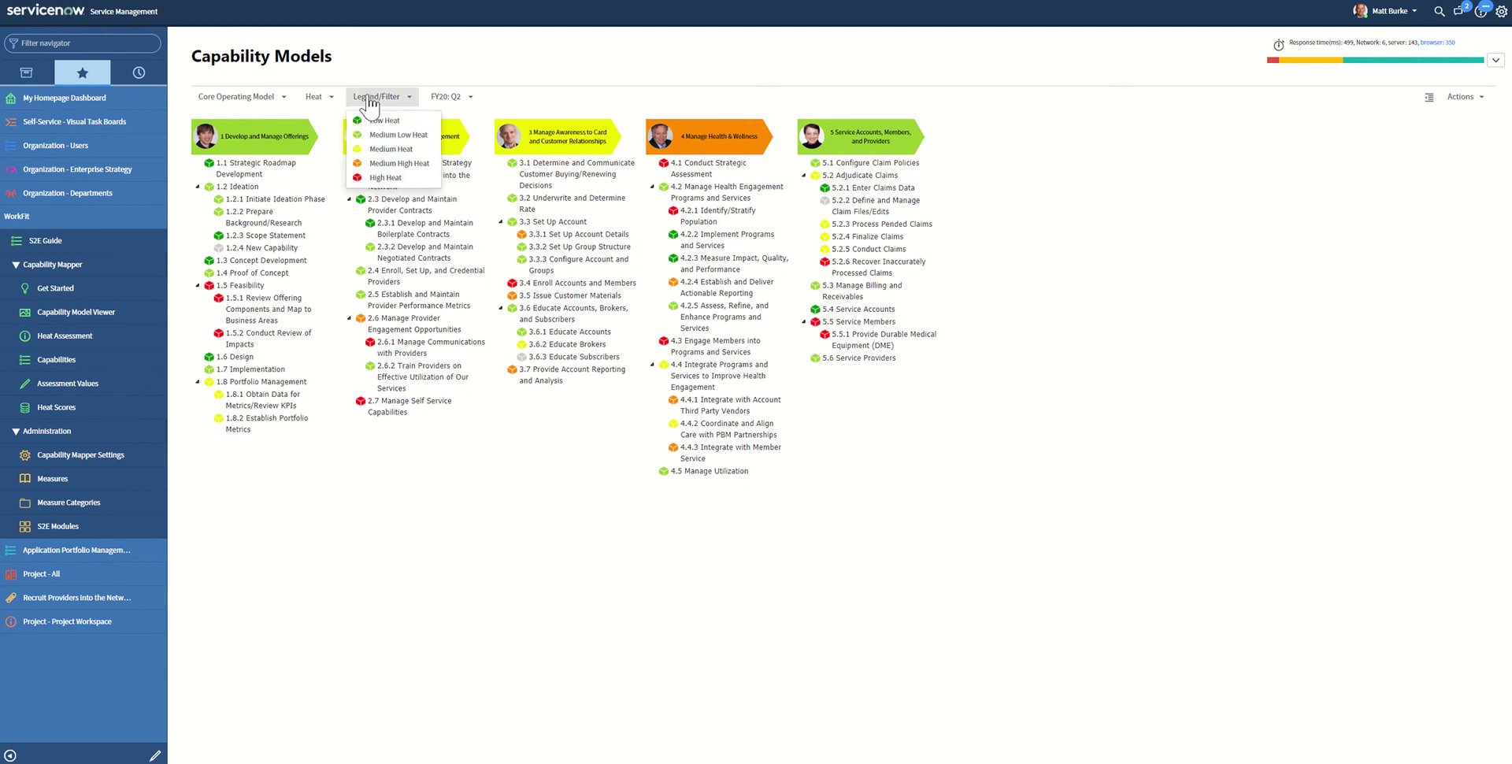
{"action": "left_click", "coordinate": [385, 178]}
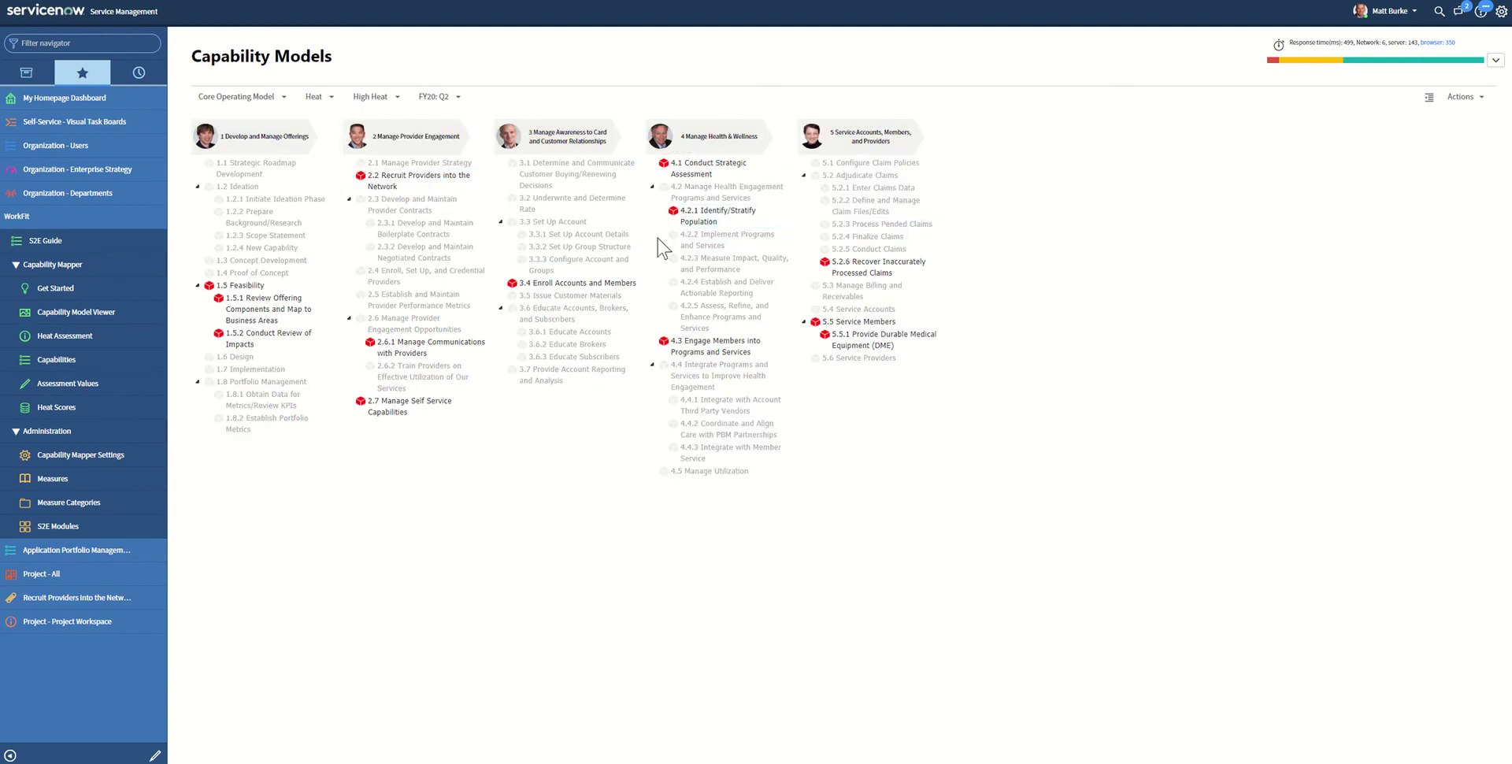
Step: Switch the model's indicator to the Tightly Coupled measure of the Outsourcing Candidate category
{"action": "left_click", "coordinate": [329, 99]}
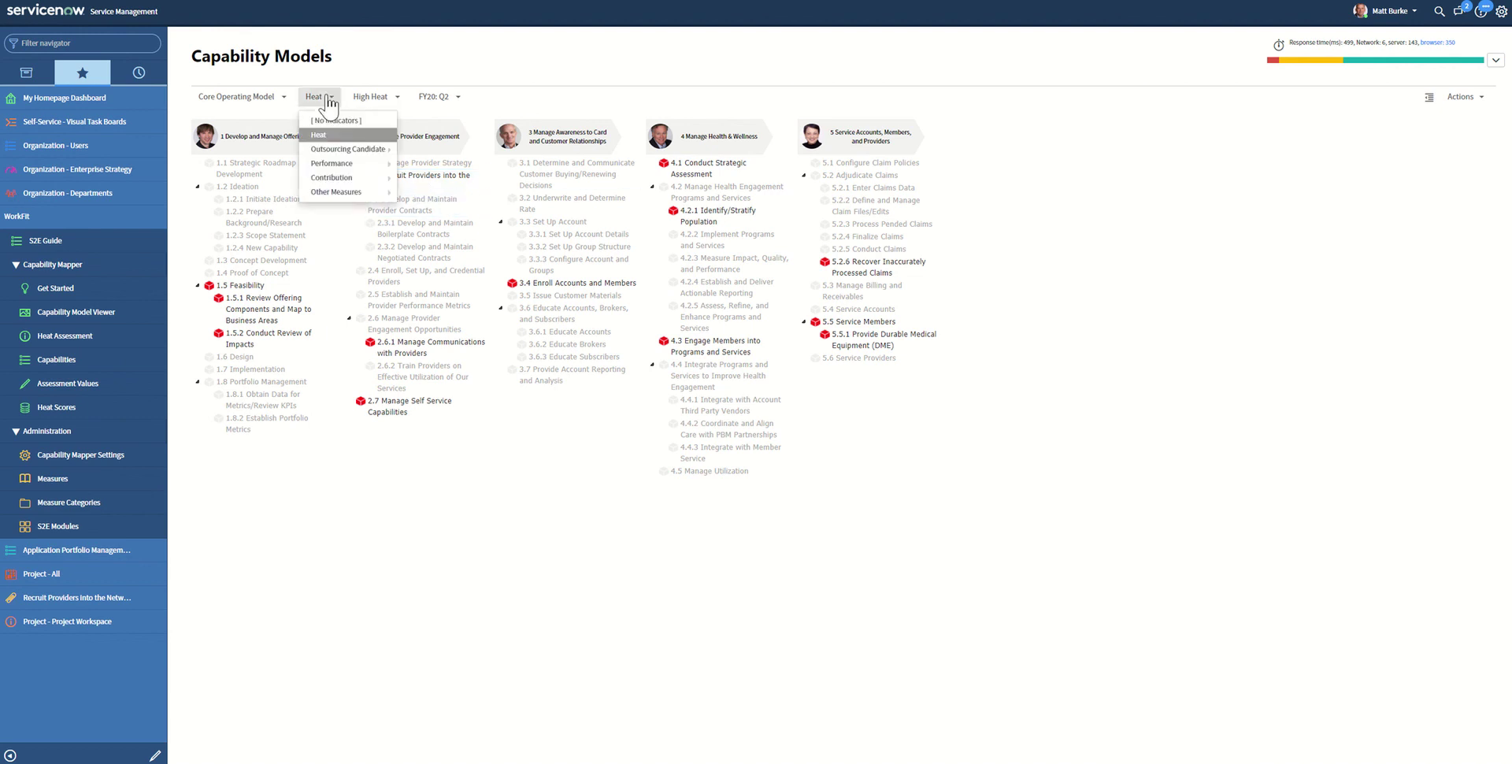
{"action": "mouse_move", "coordinate": [323, 181]}
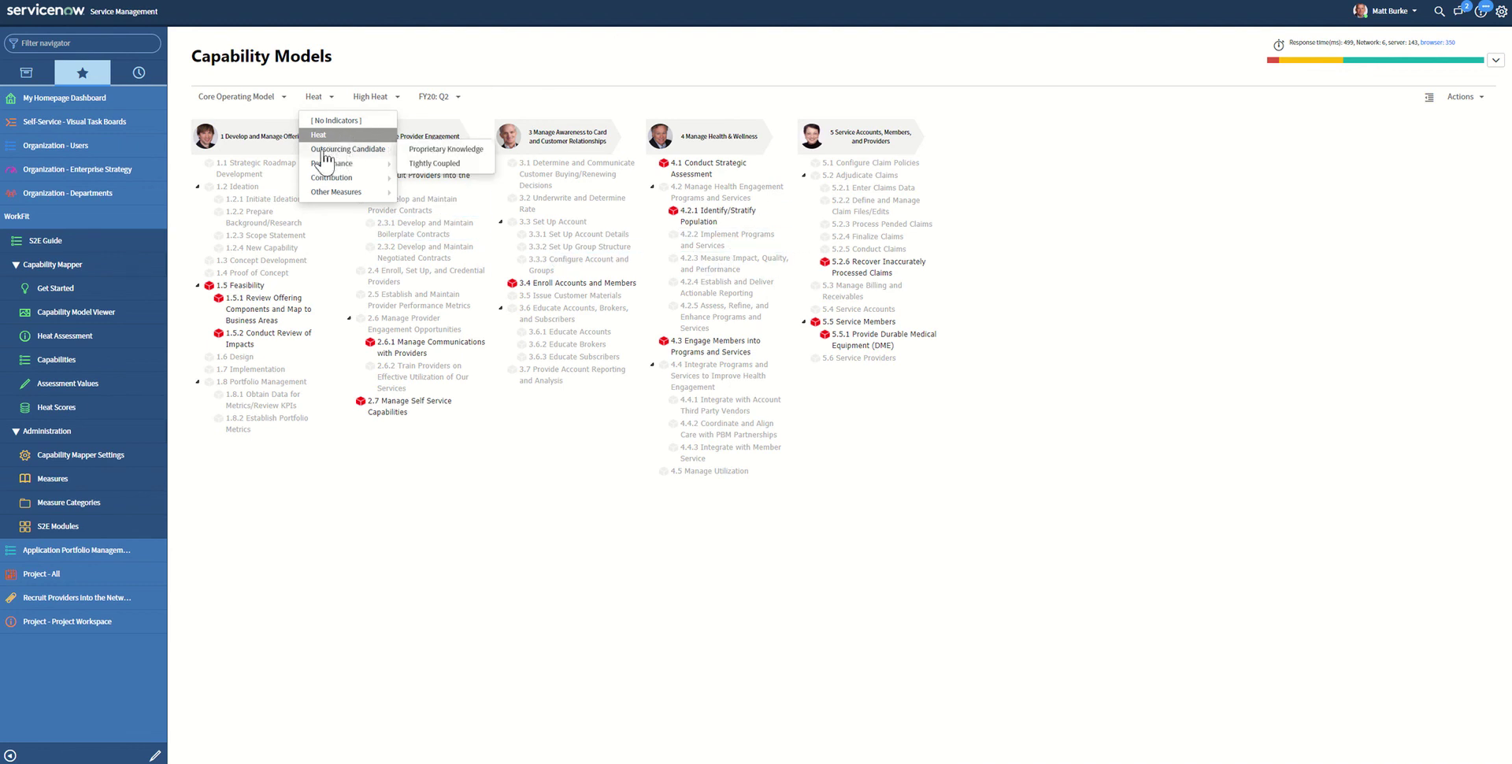
{"action": "left_click", "coordinate": [418, 163]}
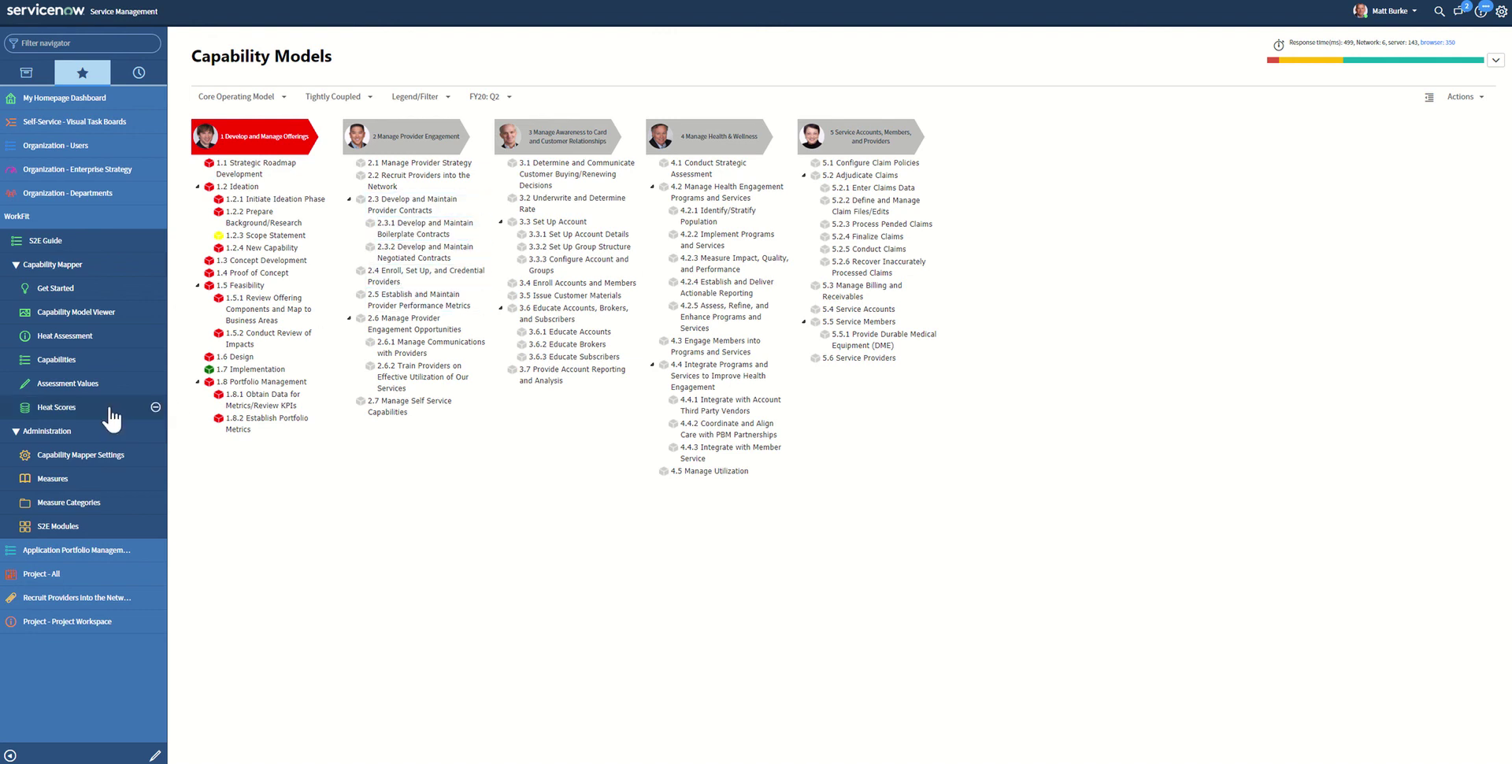
Step: Open the Core Operating Model's heat assessment for 2.2 Recruit Providers into the Network under Manage Provider Engagement
{"action": "left_click", "coordinate": [66, 340]}
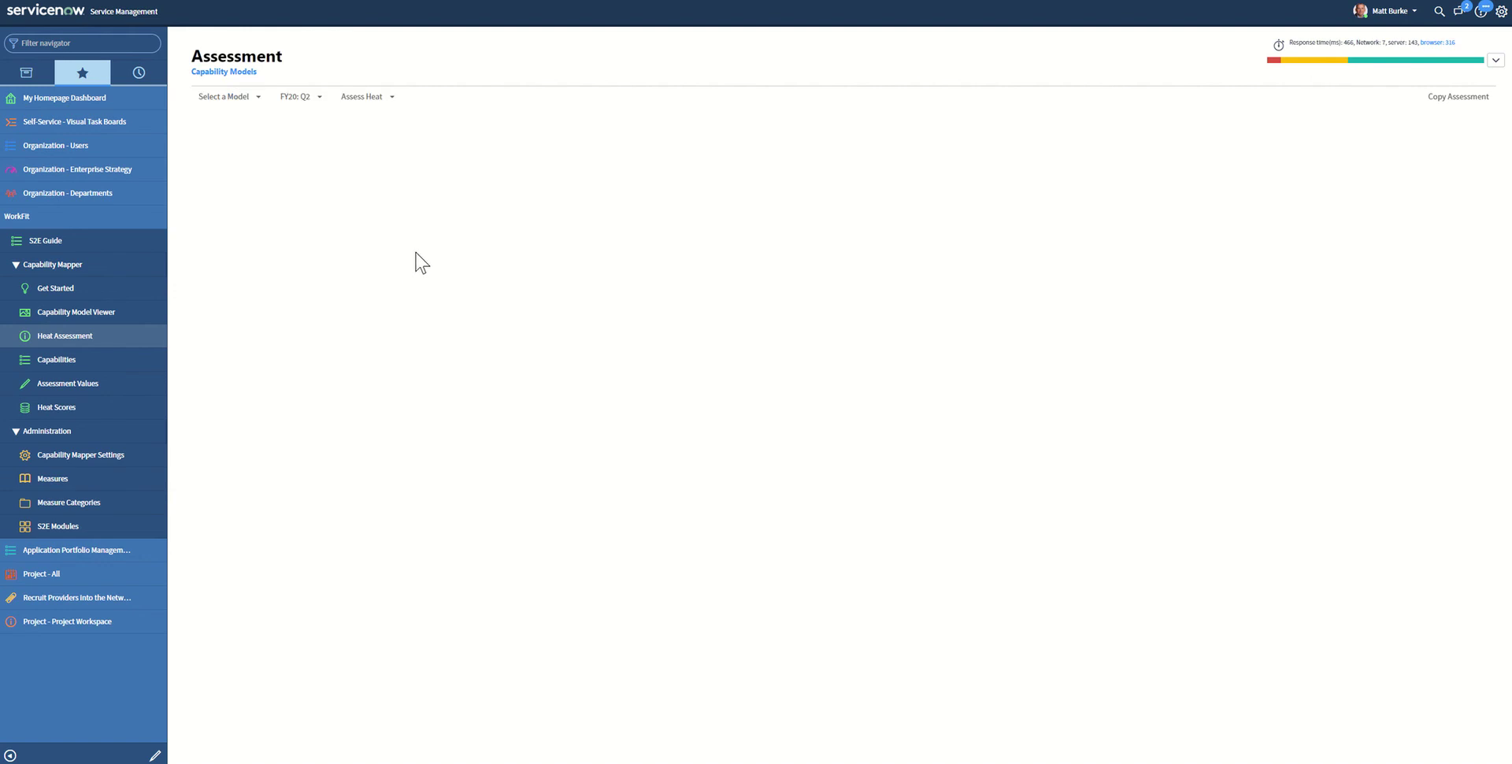
{"action": "left_click", "coordinate": [254, 98]}
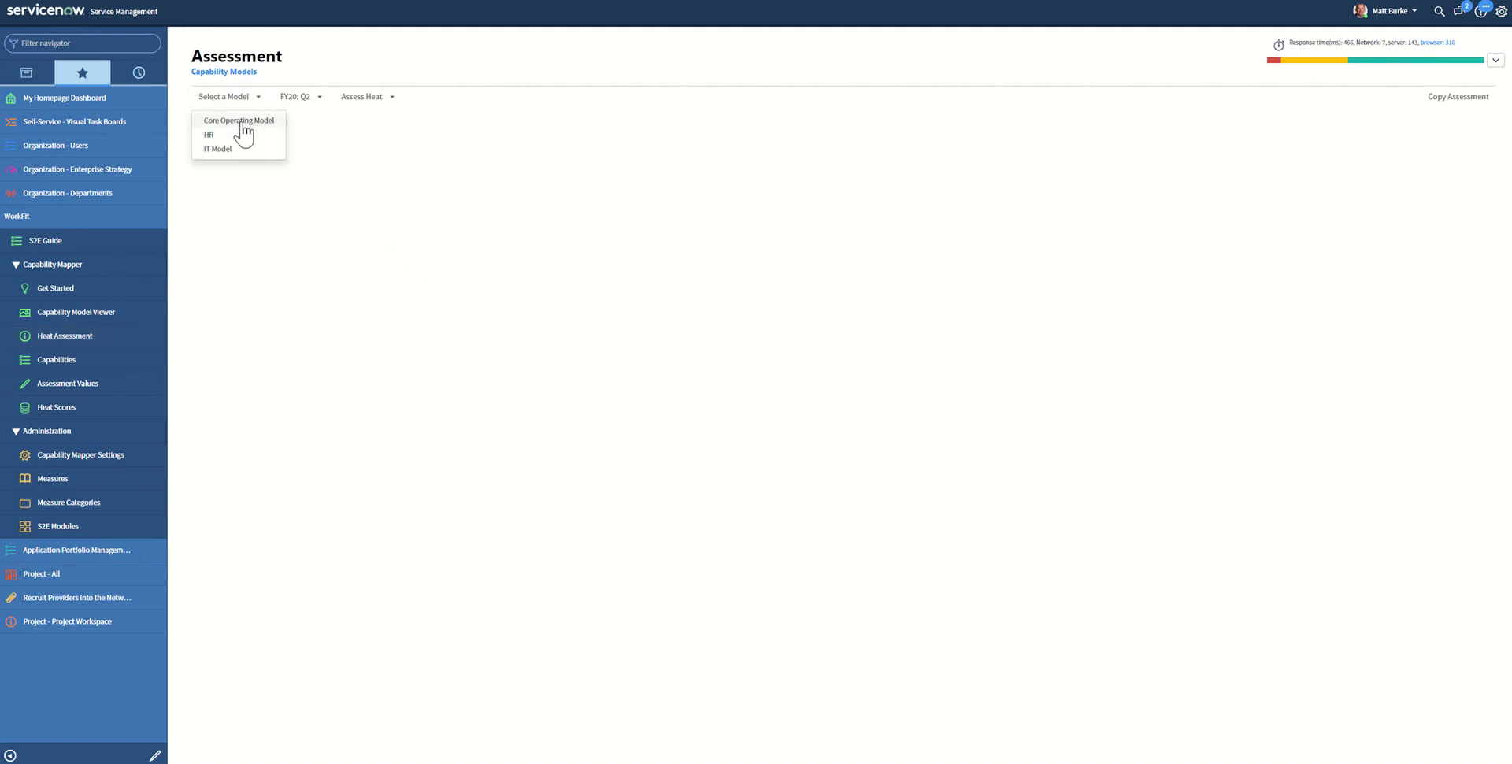
{"action": "left_click", "coordinate": [241, 118]}
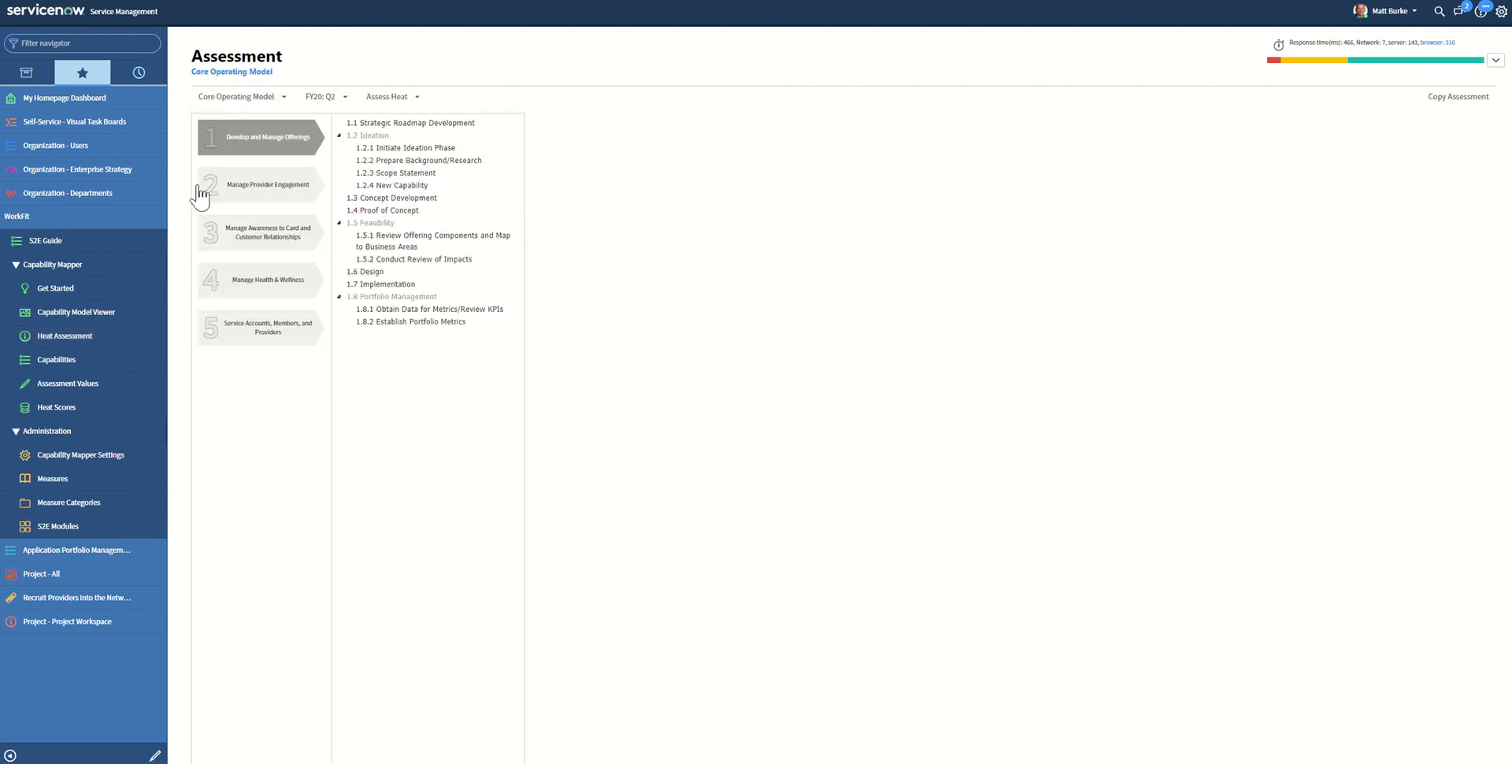
{"action": "left_click", "coordinate": [264, 191]}
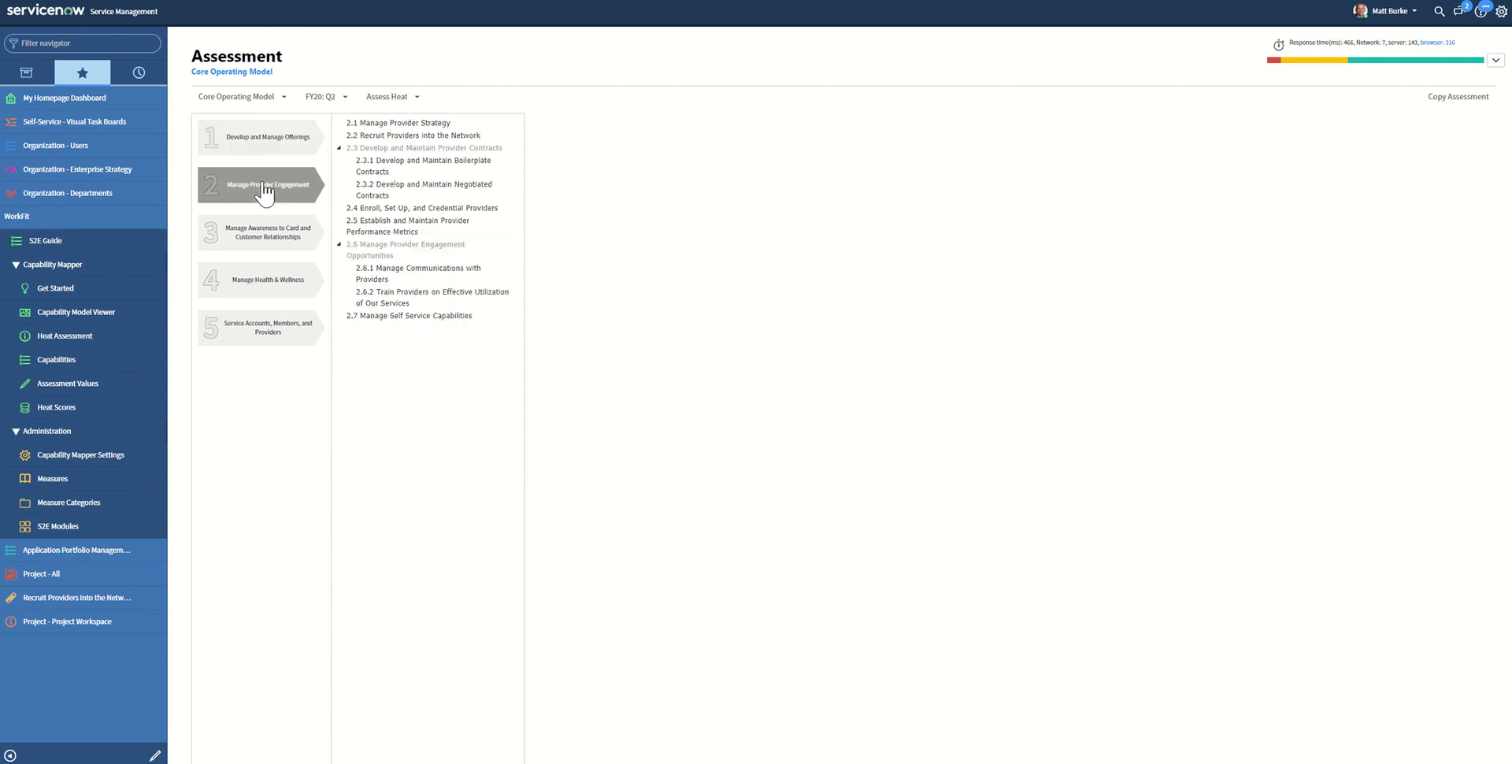
{"action": "left_click", "coordinate": [404, 136]}
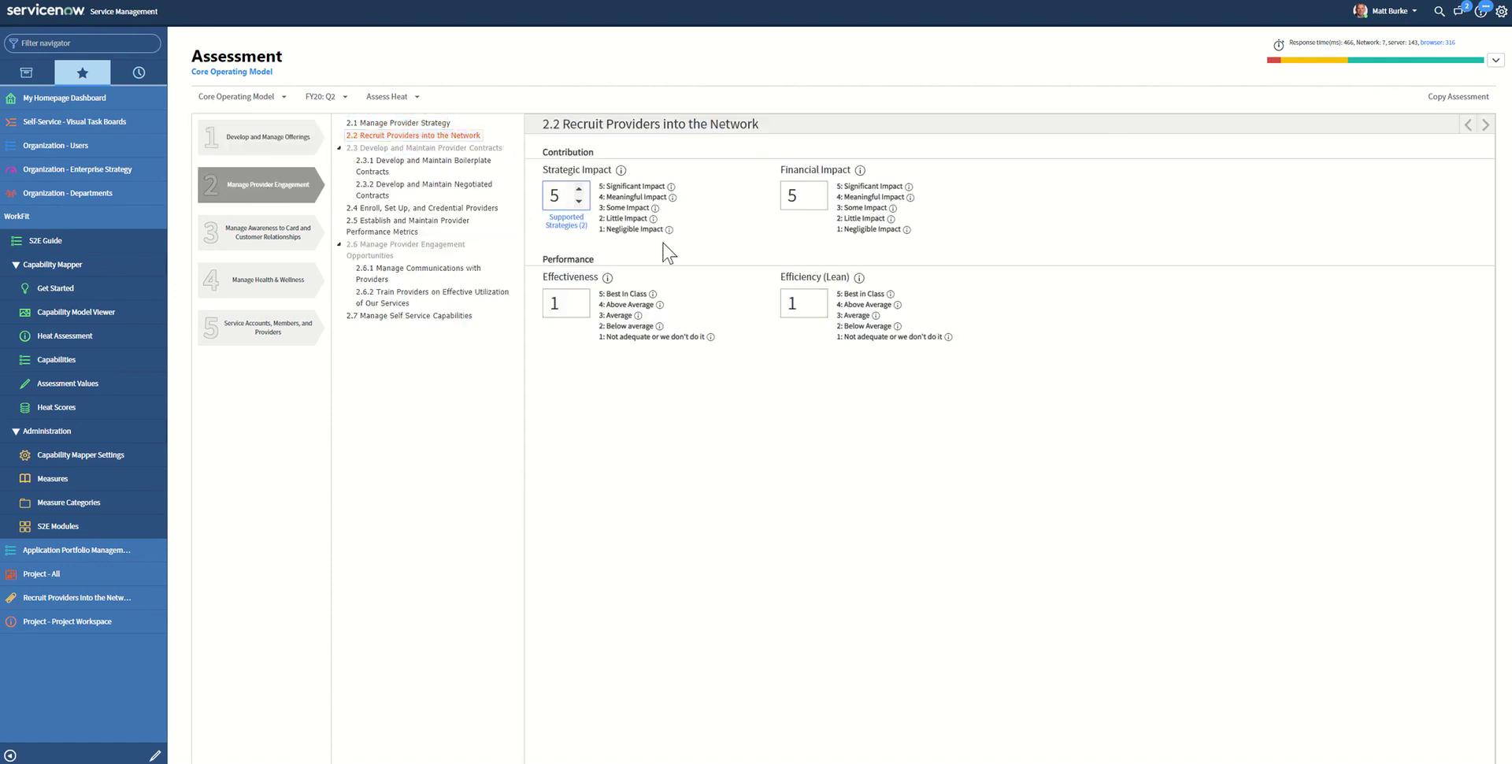
Step: Switch the assessment to all measures and set Tightly Coupled and Proprietary Knowledge to 1 for 2.2 Recruit Providers into the Network
{"action": "left_click", "coordinate": [390, 98]}
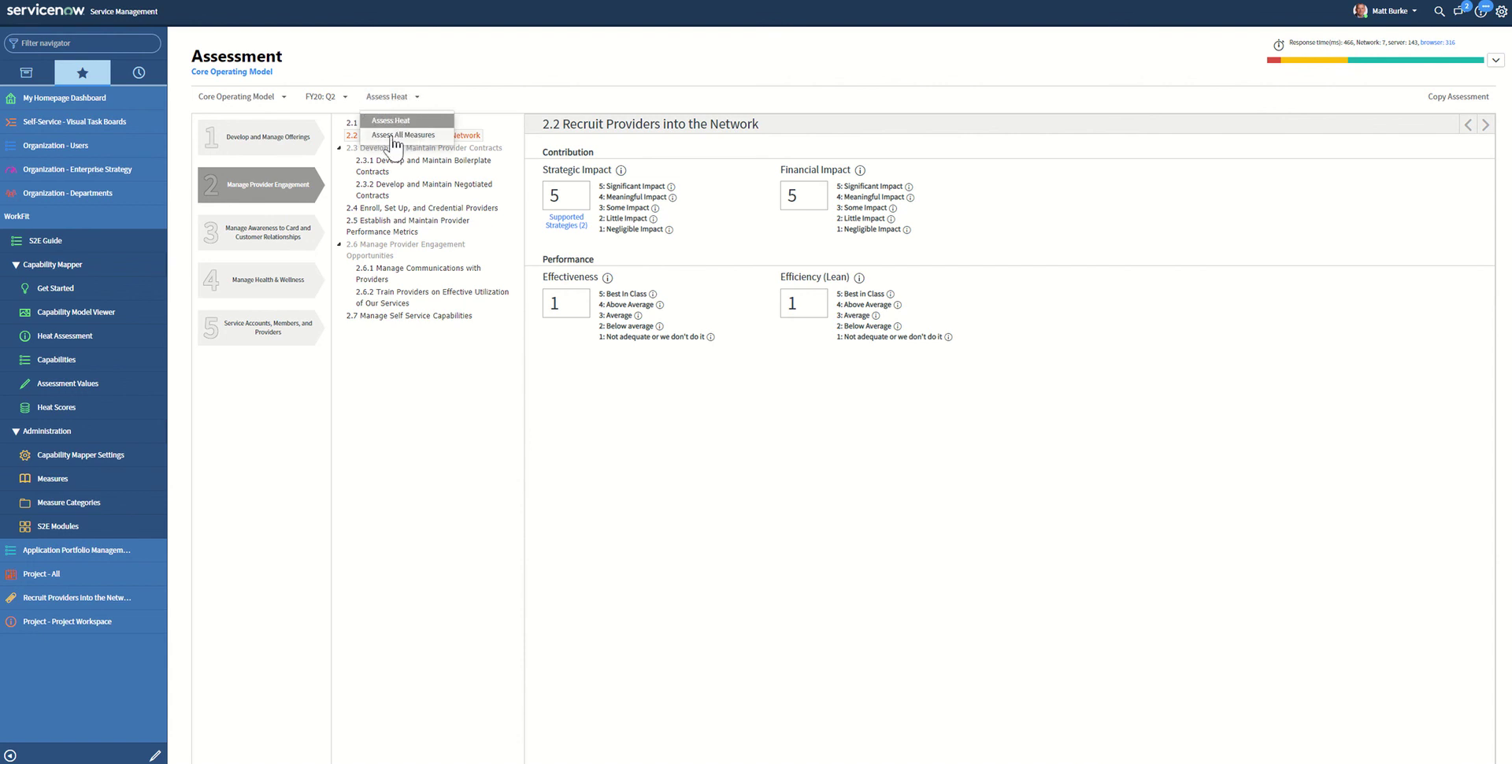
{"action": "left_click", "coordinate": [394, 136]}
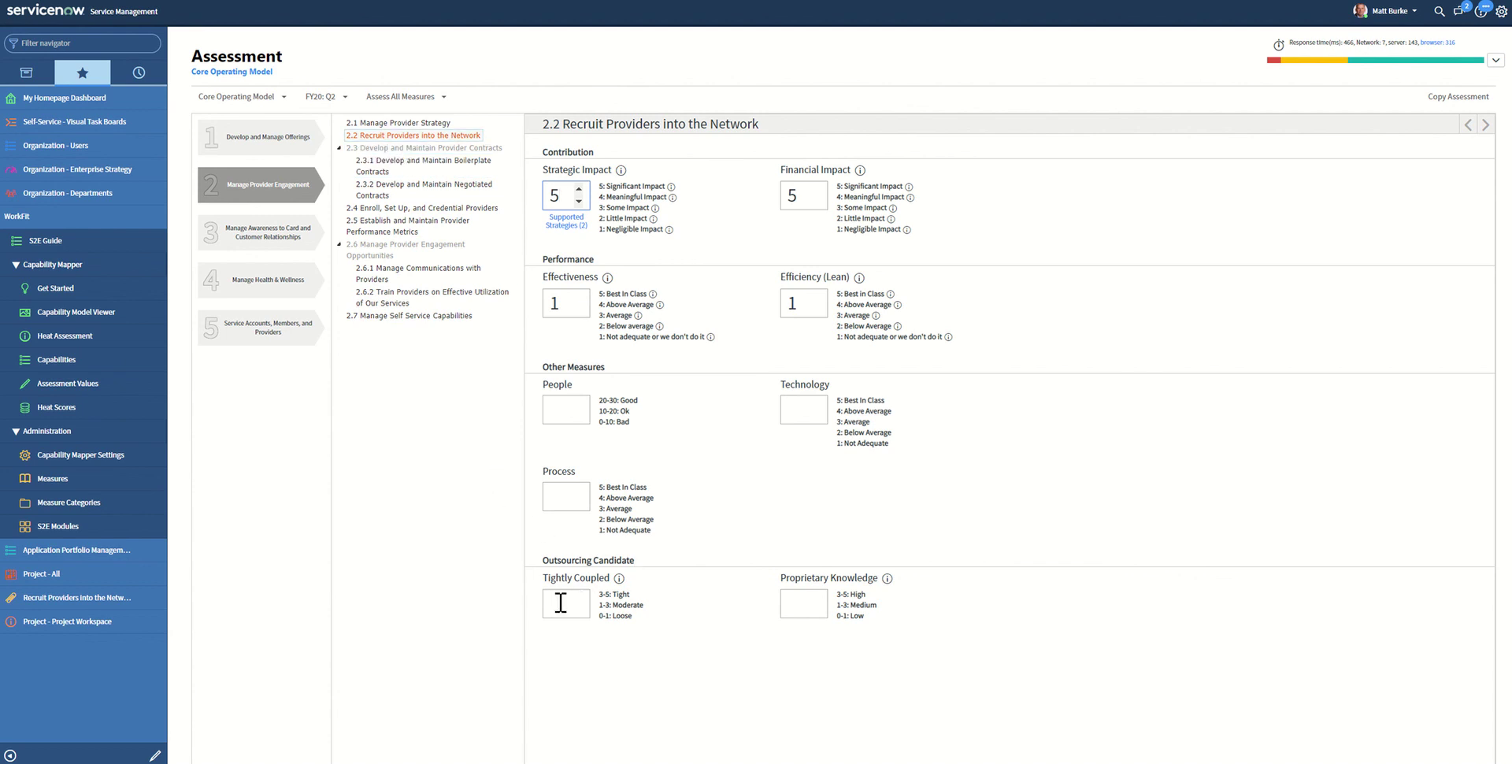
{"action": "mouse_move", "coordinate": [545, 580]}
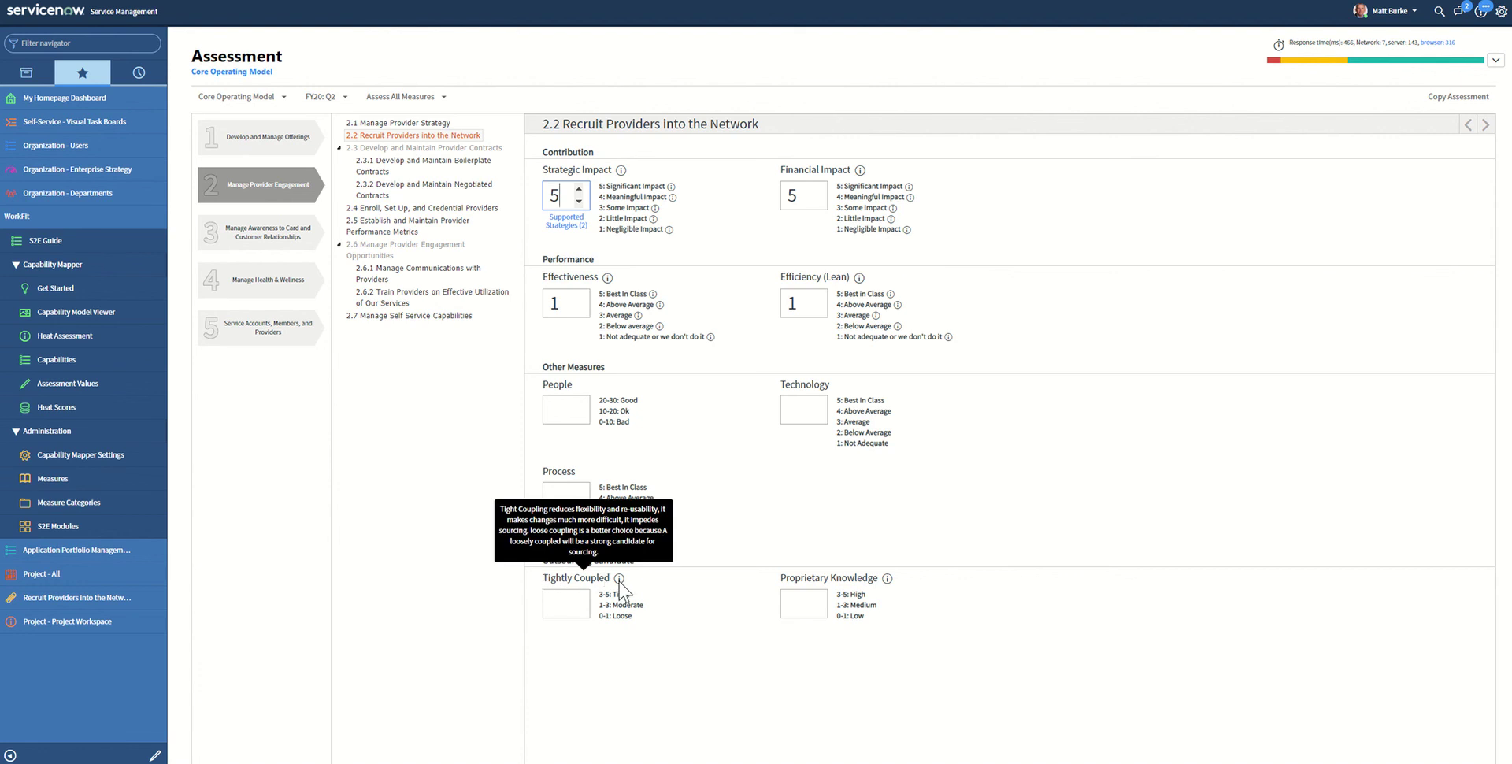
{"action": "mouse_move", "coordinate": [858, 576]}
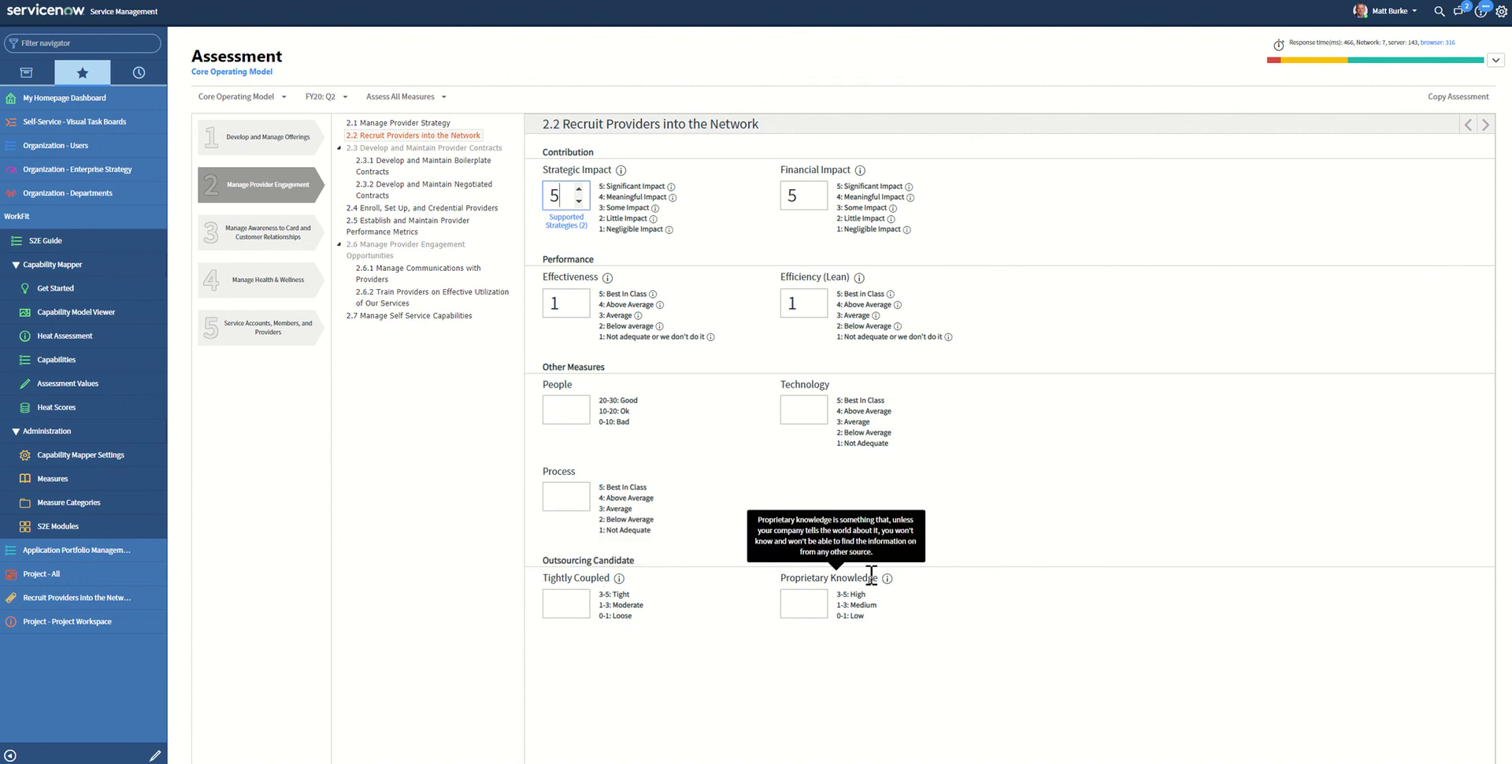
{"action": "left_click", "coordinate": [561, 606]}
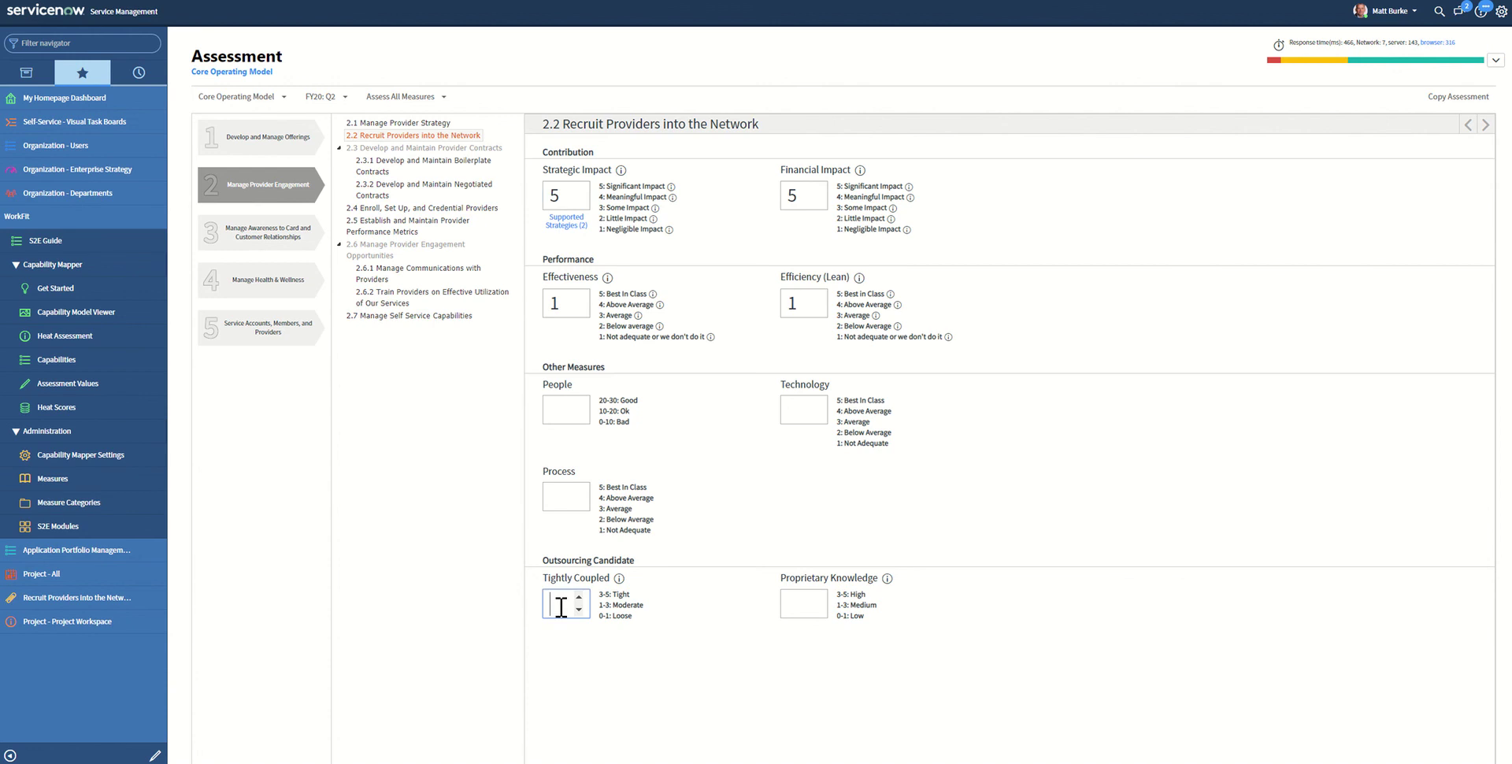
{"action": "left_click", "coordinate": [806, 611]}
{"action": "type", "text": "1"}
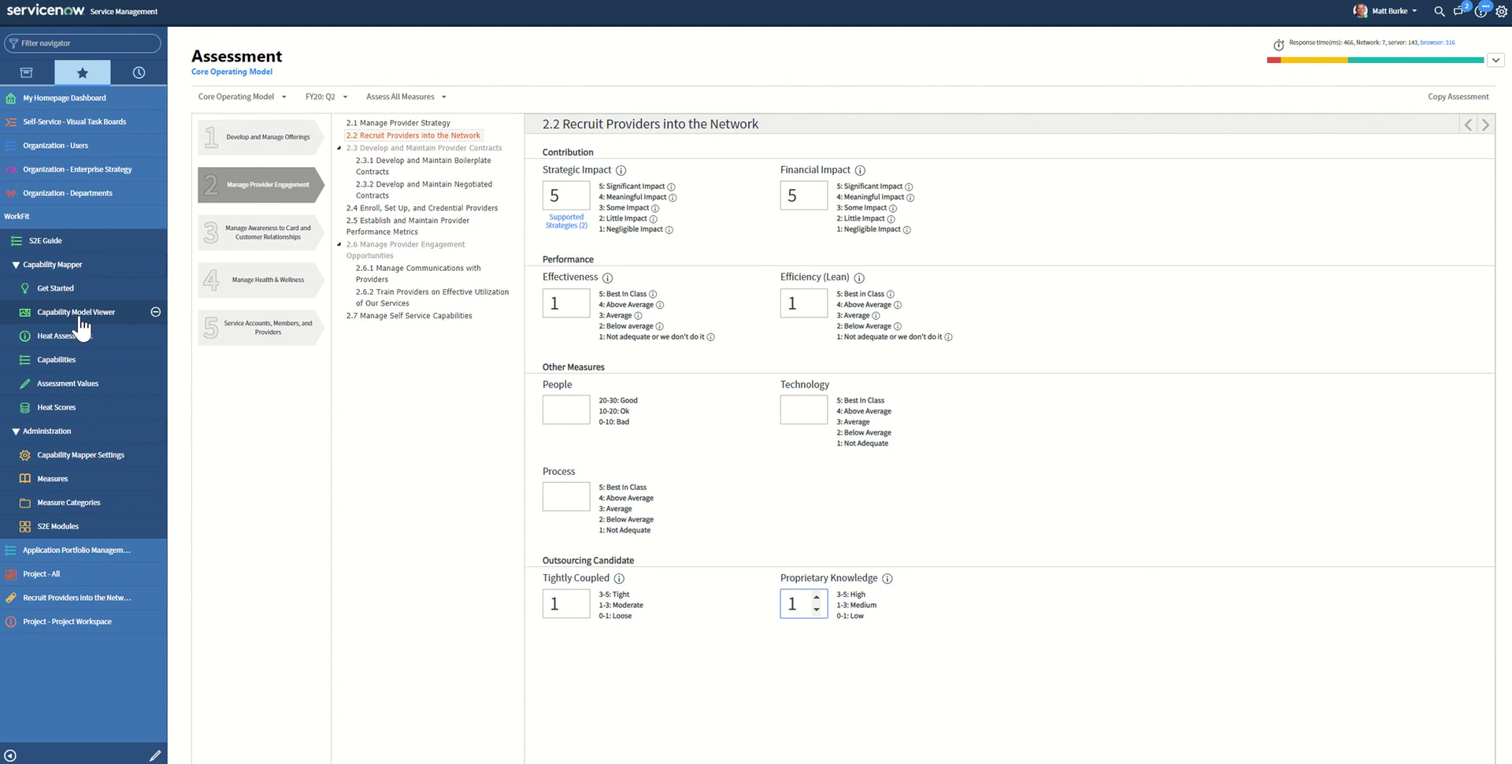
Step: View the Core Operating Model in the Capability Model Viewer by Proprietary Knowledge and check that measure's legend
{"action": "left_click", "coordinate": [152, 321]}
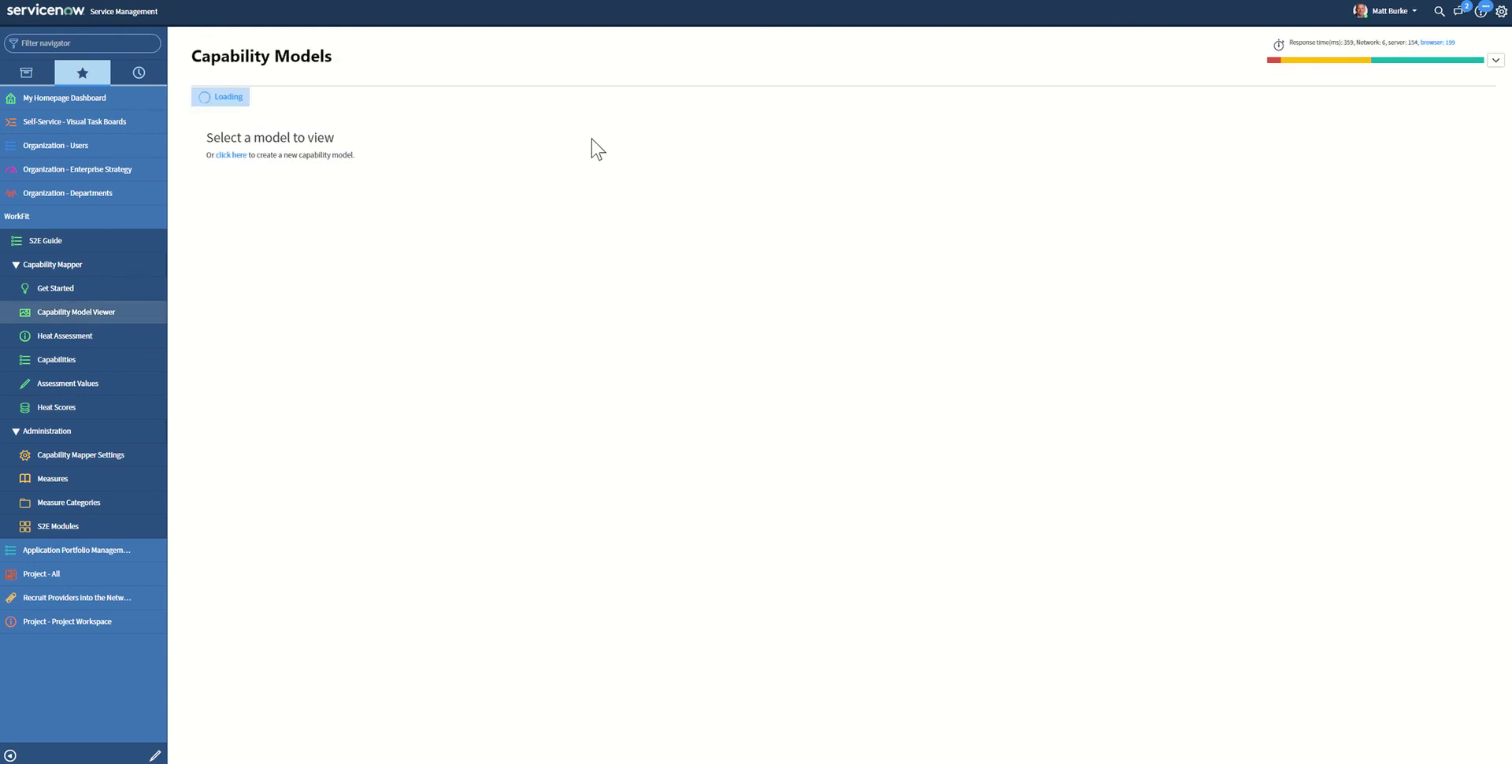
{"action": "left_click", "coordinate": [233, 98]}
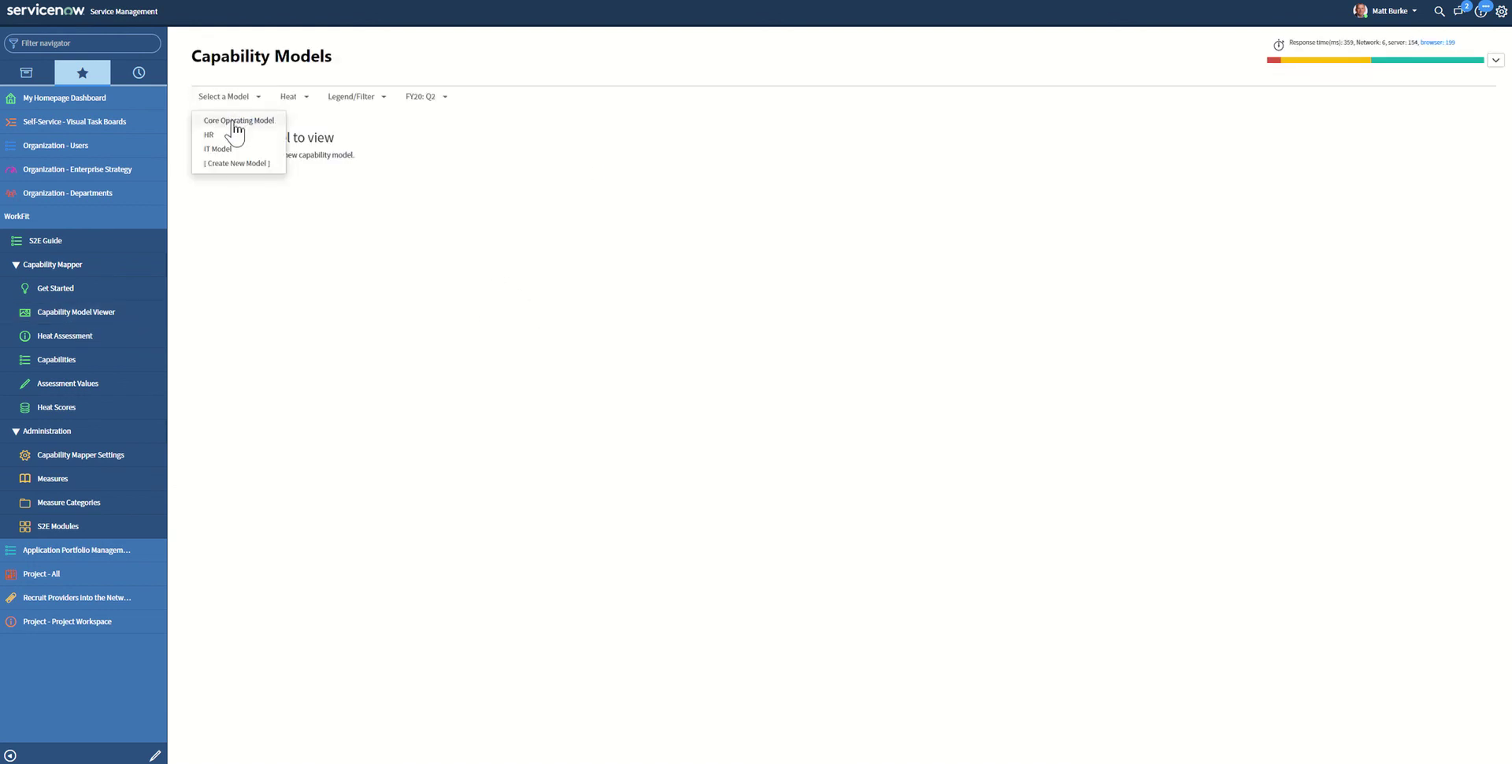
{"action": "left_click", "coordinate": [237, 132]}
{"action": "left_click", "coordinate": [329, 106]}
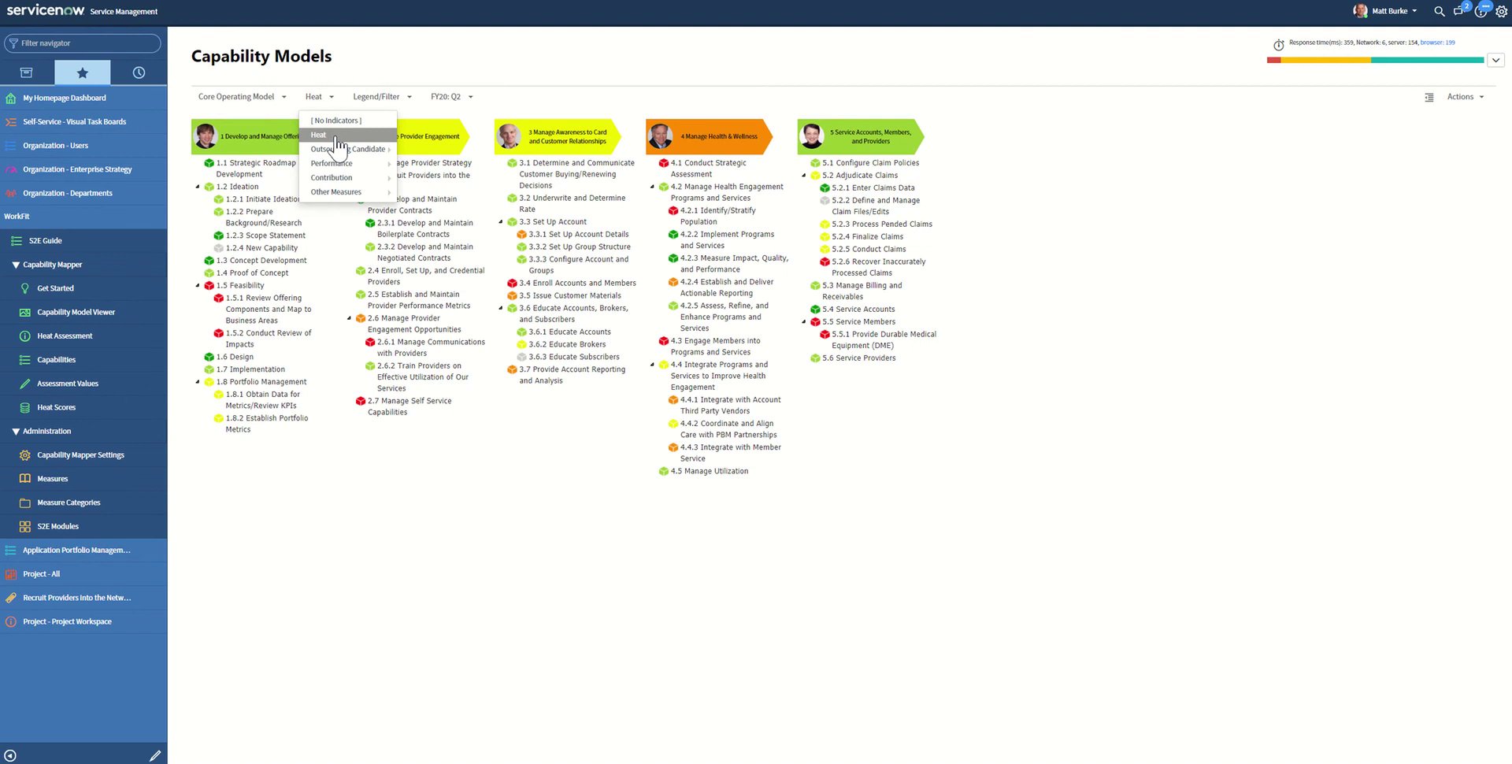
{"action": "mouse_move", "coordinate": [340, 151]}
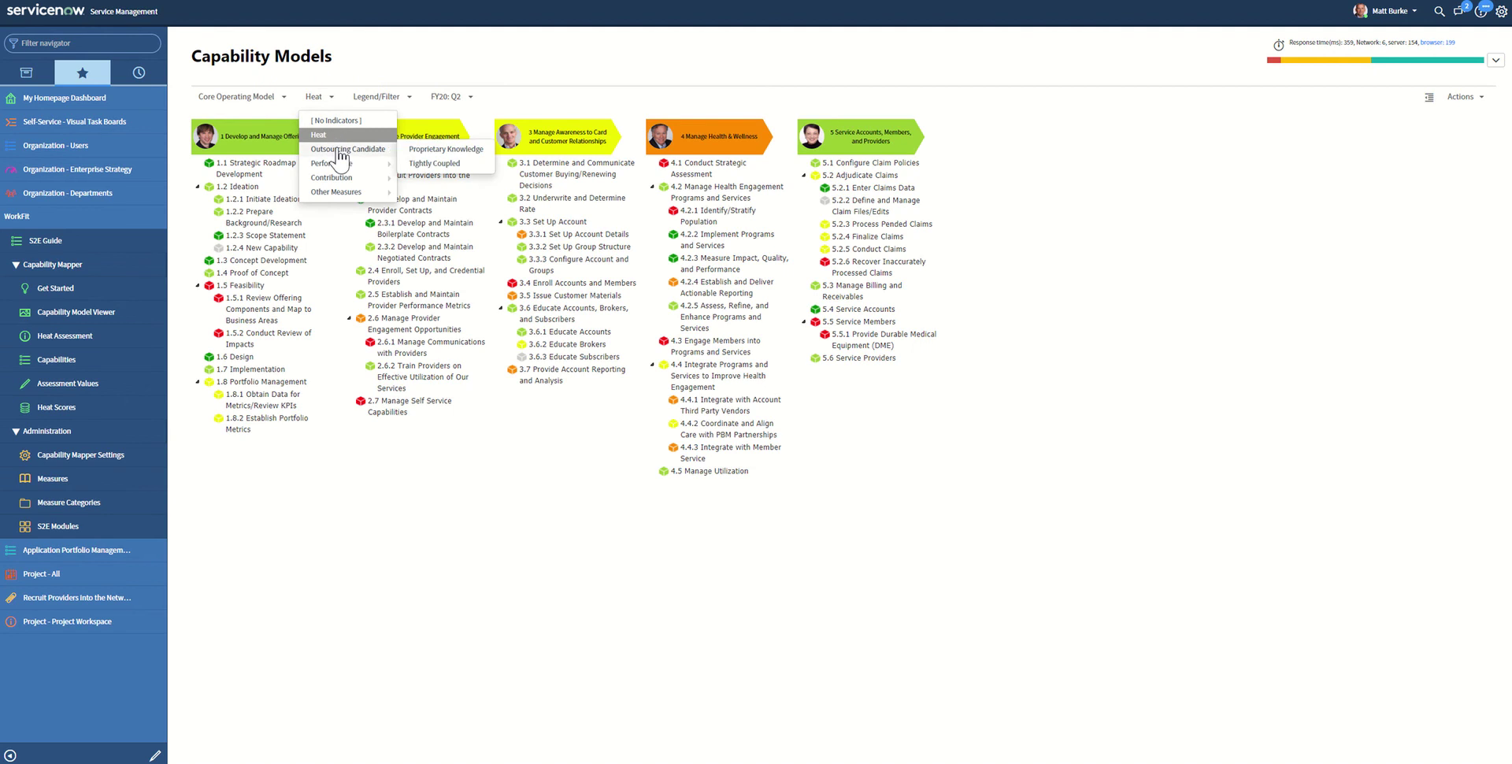
{"action": "left_click", "coordinate": [446, 152]}
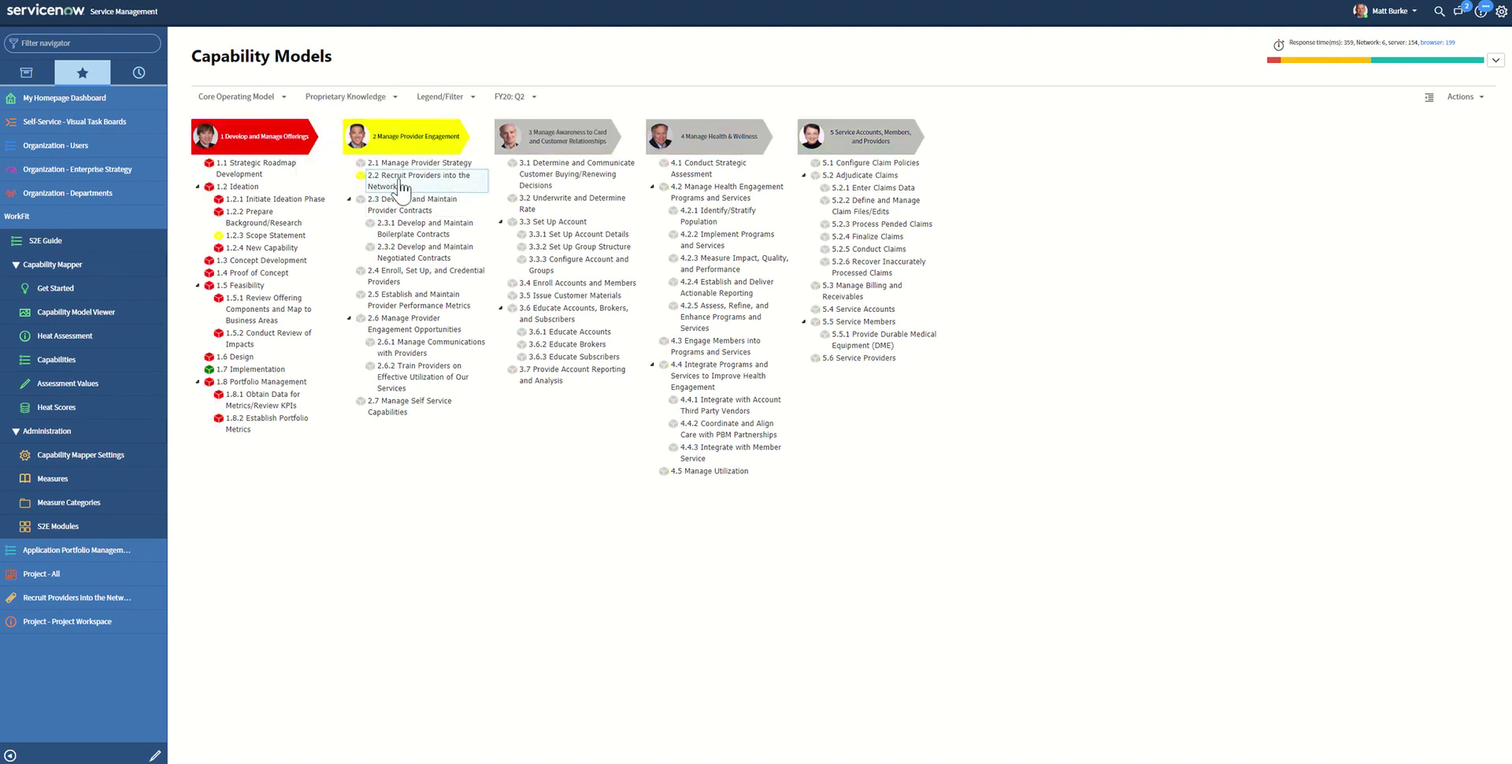
{"action": "left_click", "coordinate": [460, 114]}
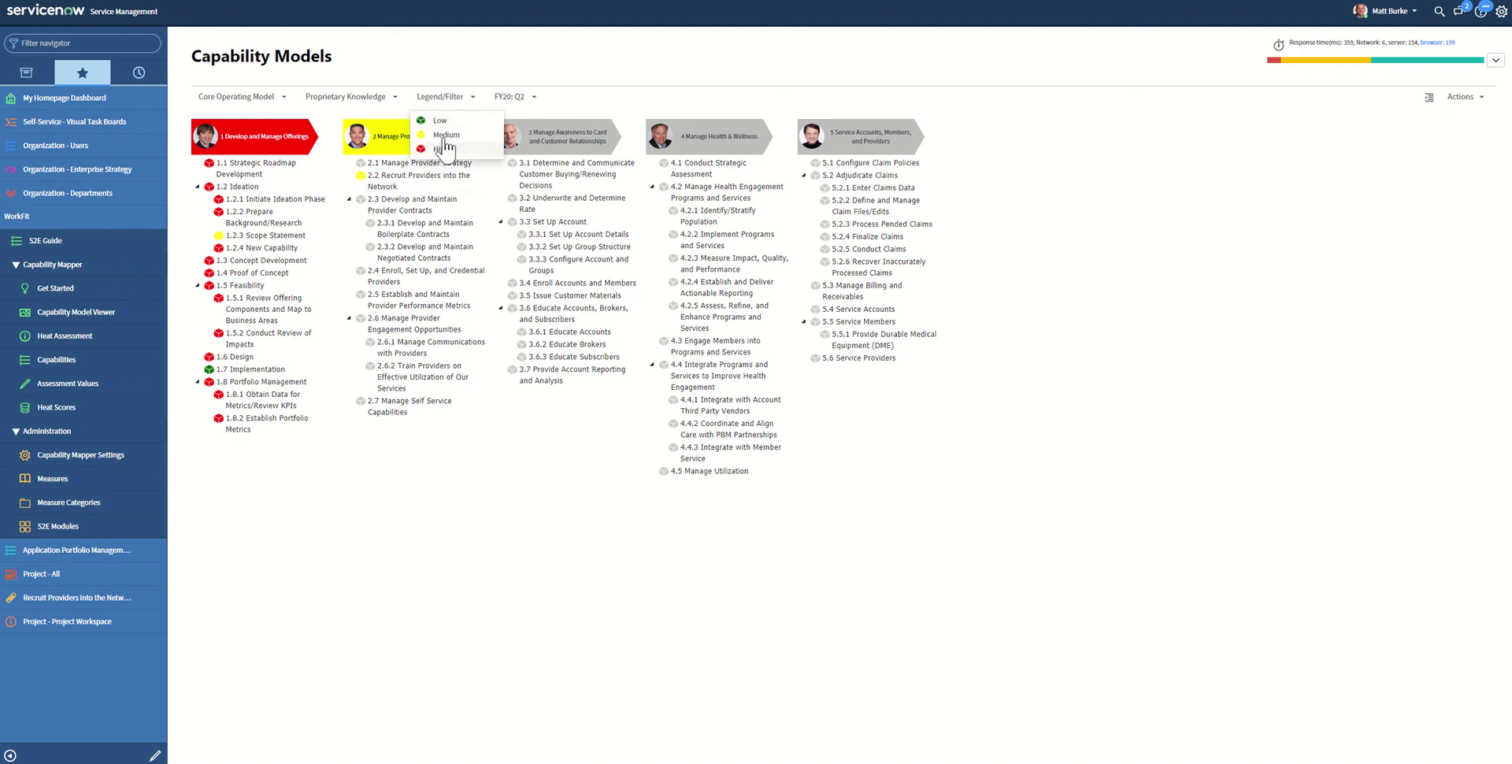
{"action": "left_click", "coordinate": [1151, 237]}
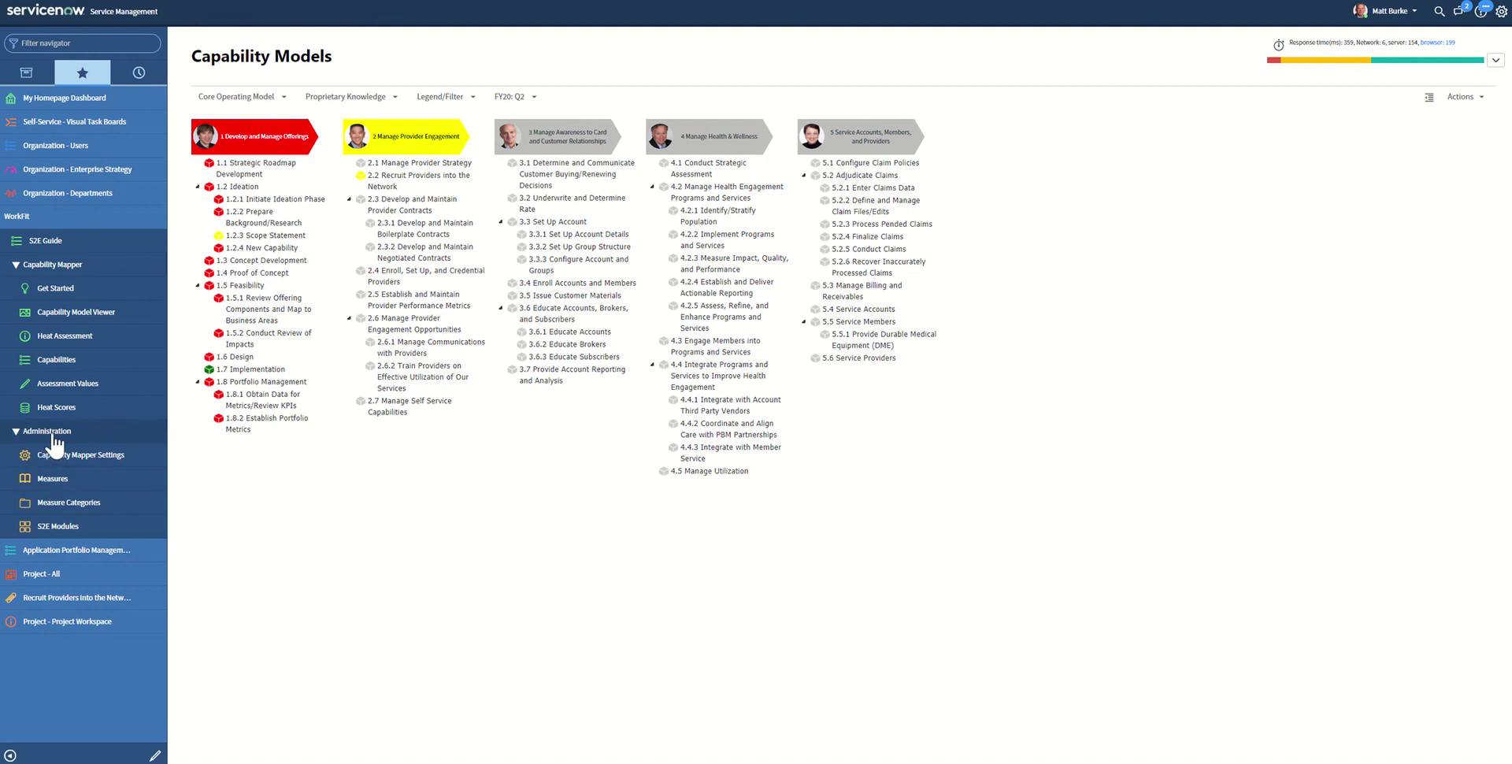
Step: Look through the measure categories and the measures list, and open the Proprietary Knowledge measure record
{"action": "left_click", "coordinate": [58, 508]}
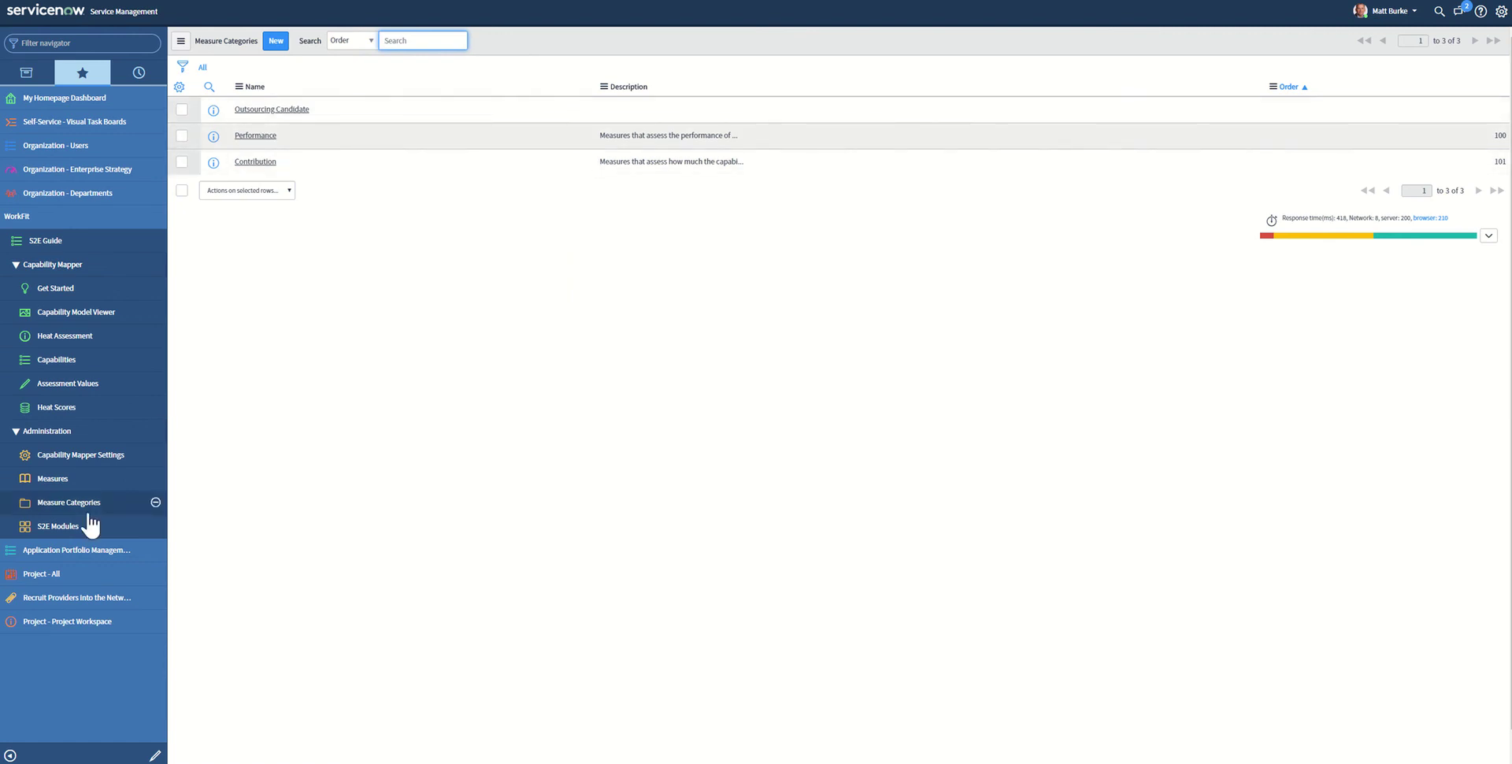
{"action": "left_click", "coordinate": [77, 480]}
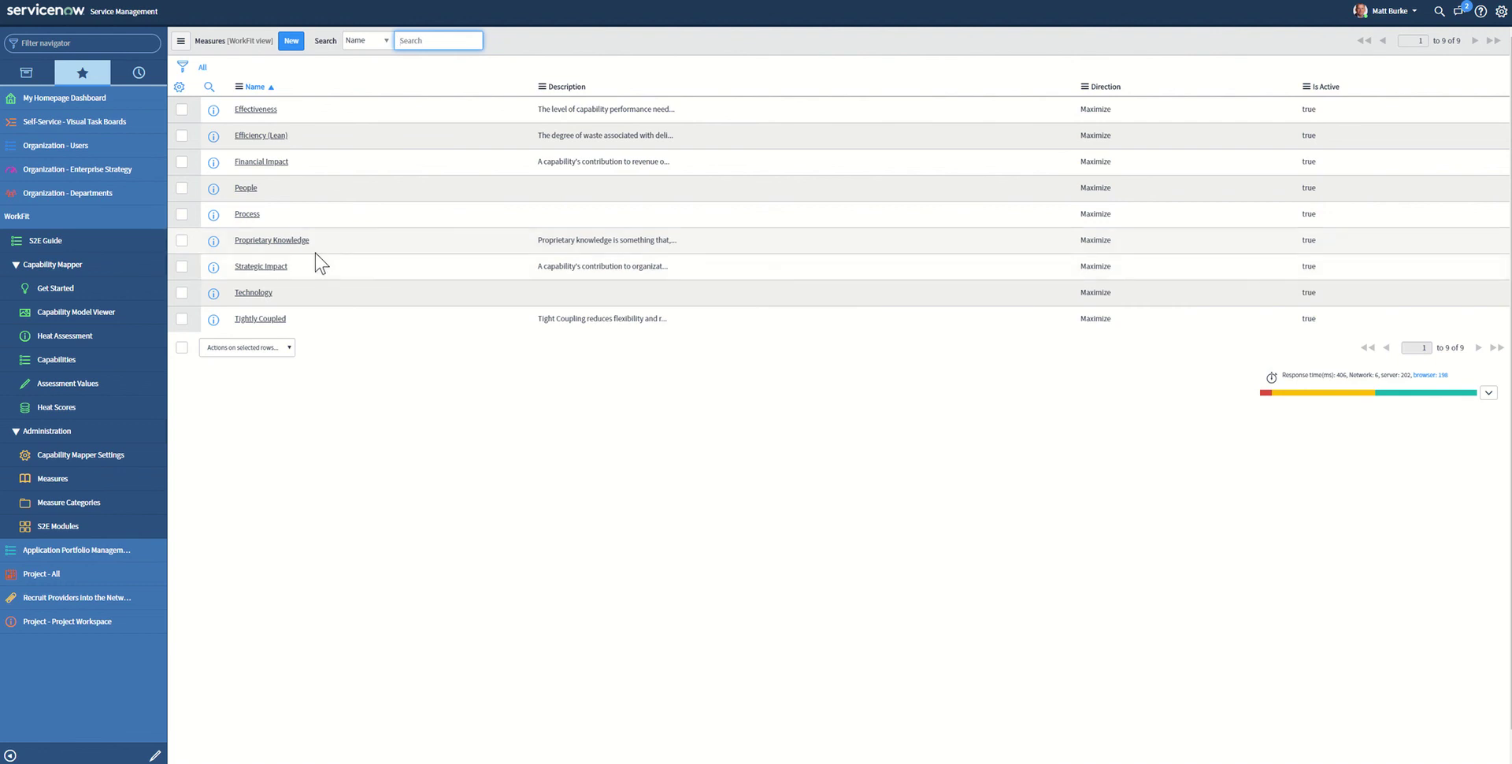
{"action": "left_click", "coordinate": [254, 241]}
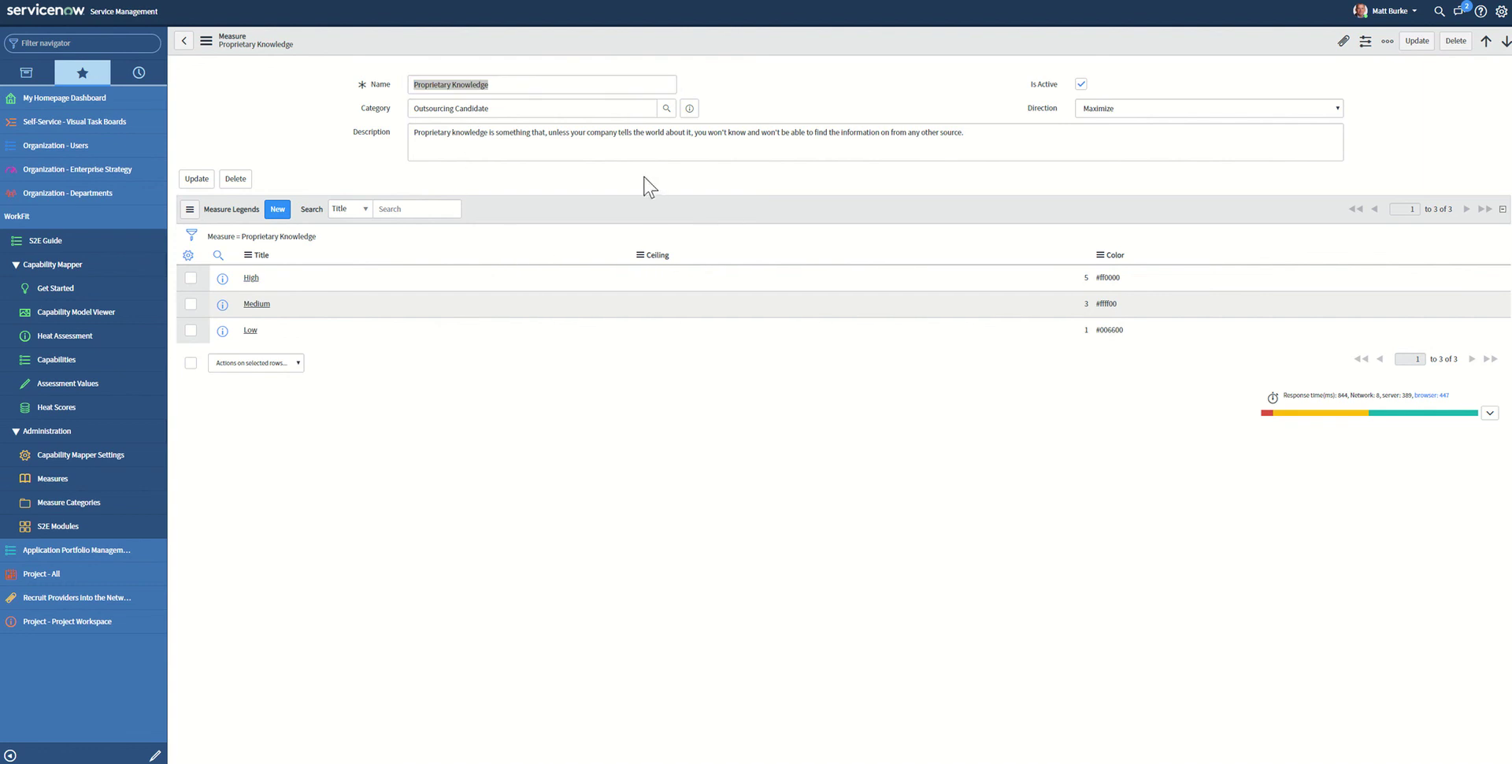
Step: Reopen the Core Operating Model in the Capability Model Viewer and look at the Performance measures offered as indicators
{"action": "left_click", "coordinate": [67, 312]}
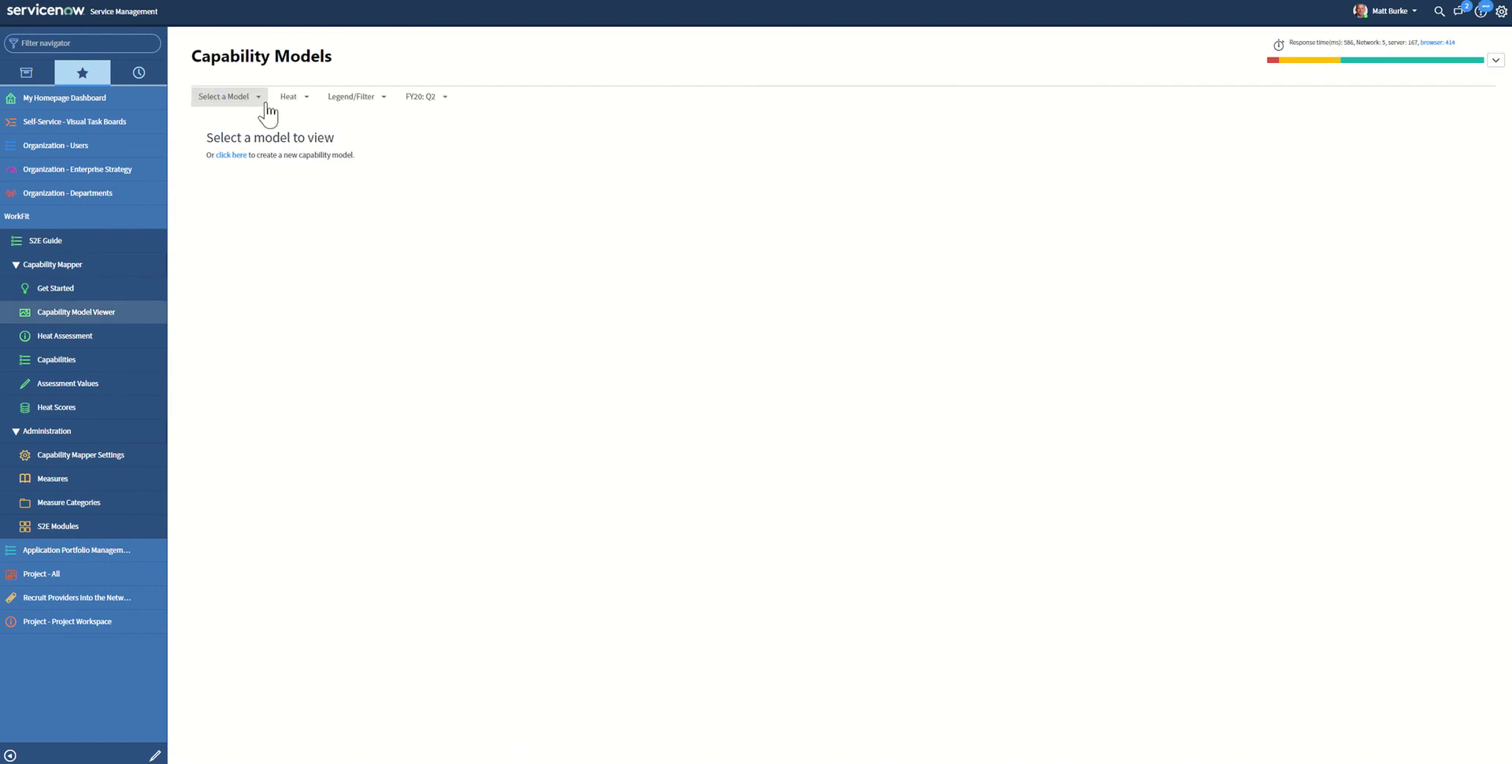
{"action": "left_click", "coordinate": [249, 104]}
{"action": "left_click", "coordinate": [241, 120]}
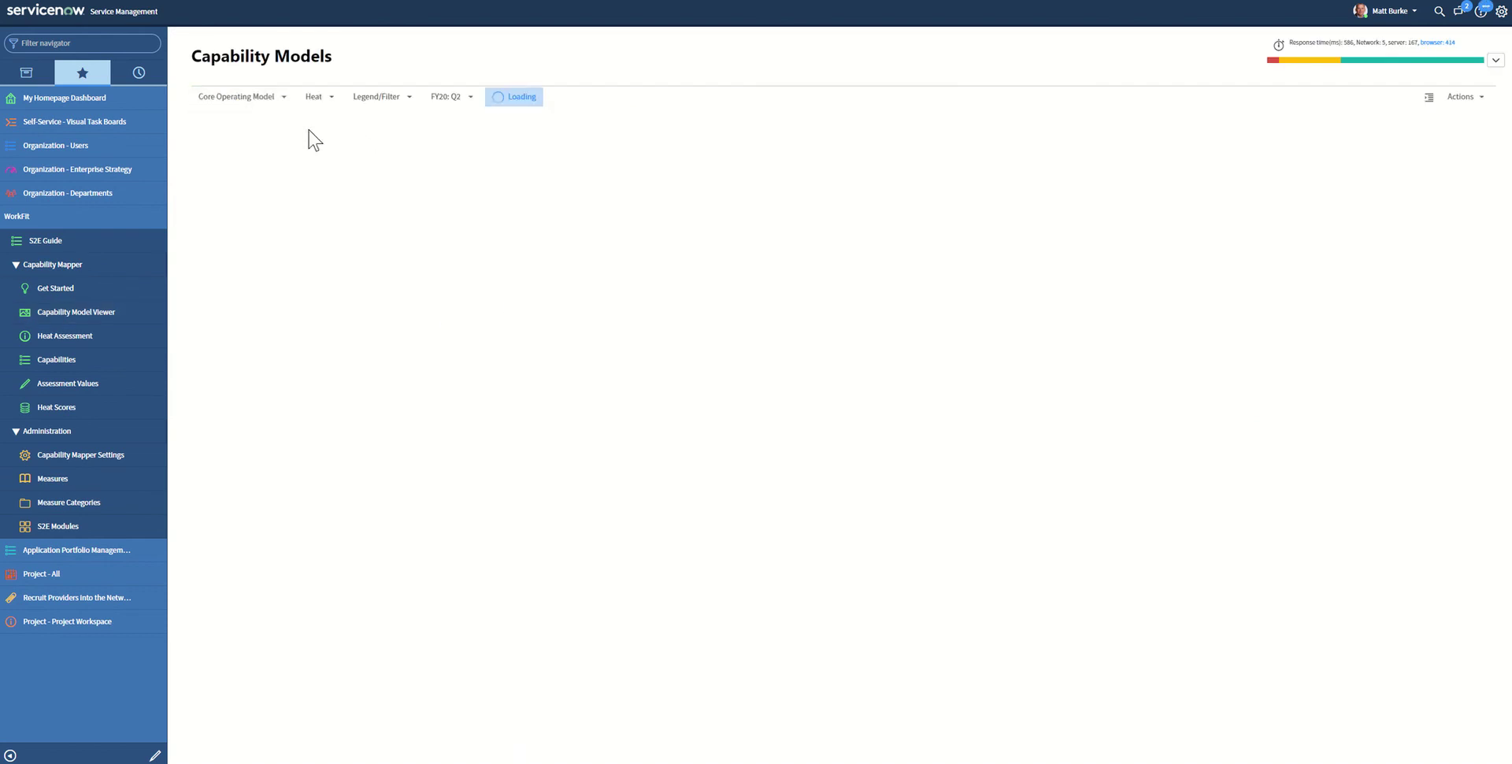
{"action": "left_click", "coordinate": [314, 96]}
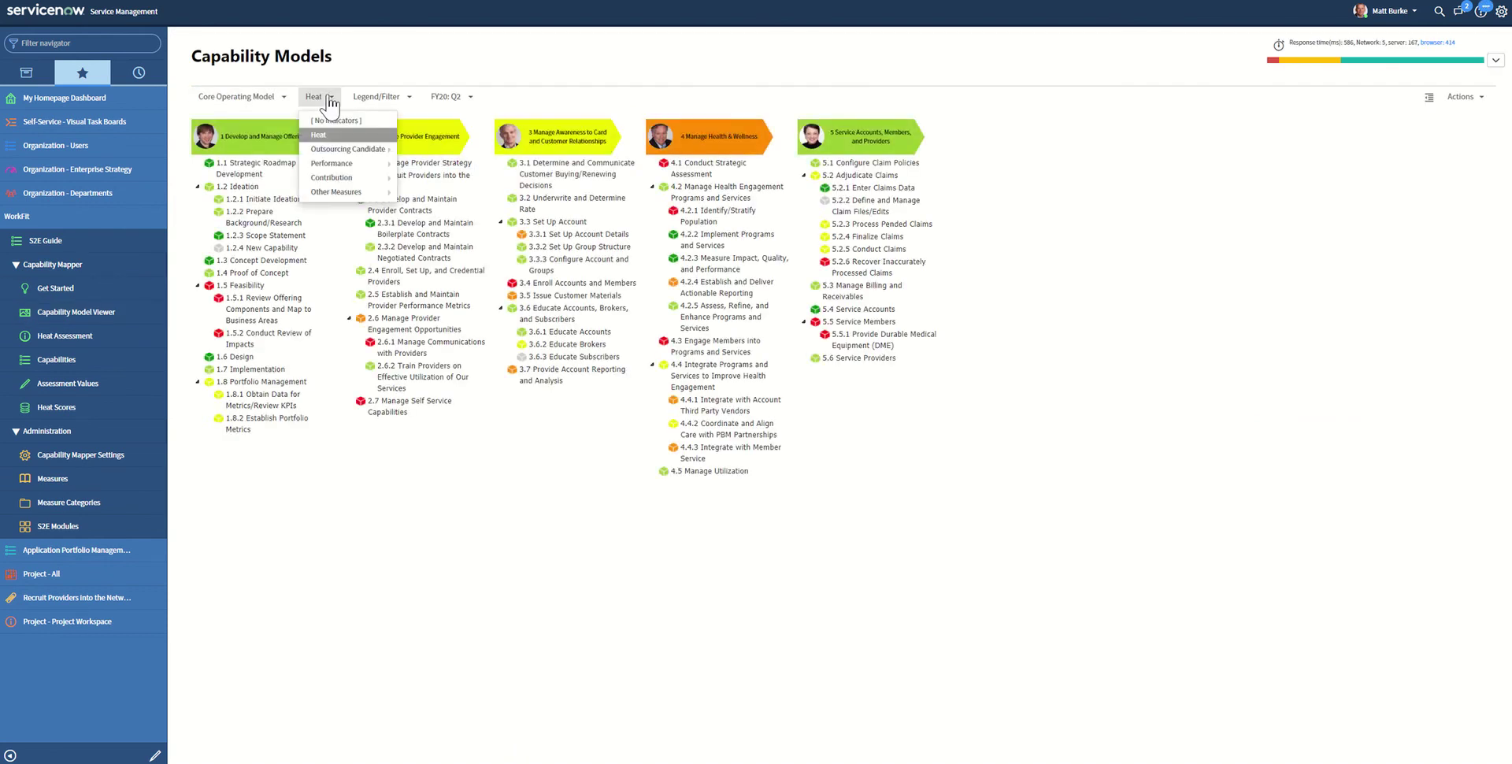
{"action": "mouse_move", "coordinate": [335, 166]}
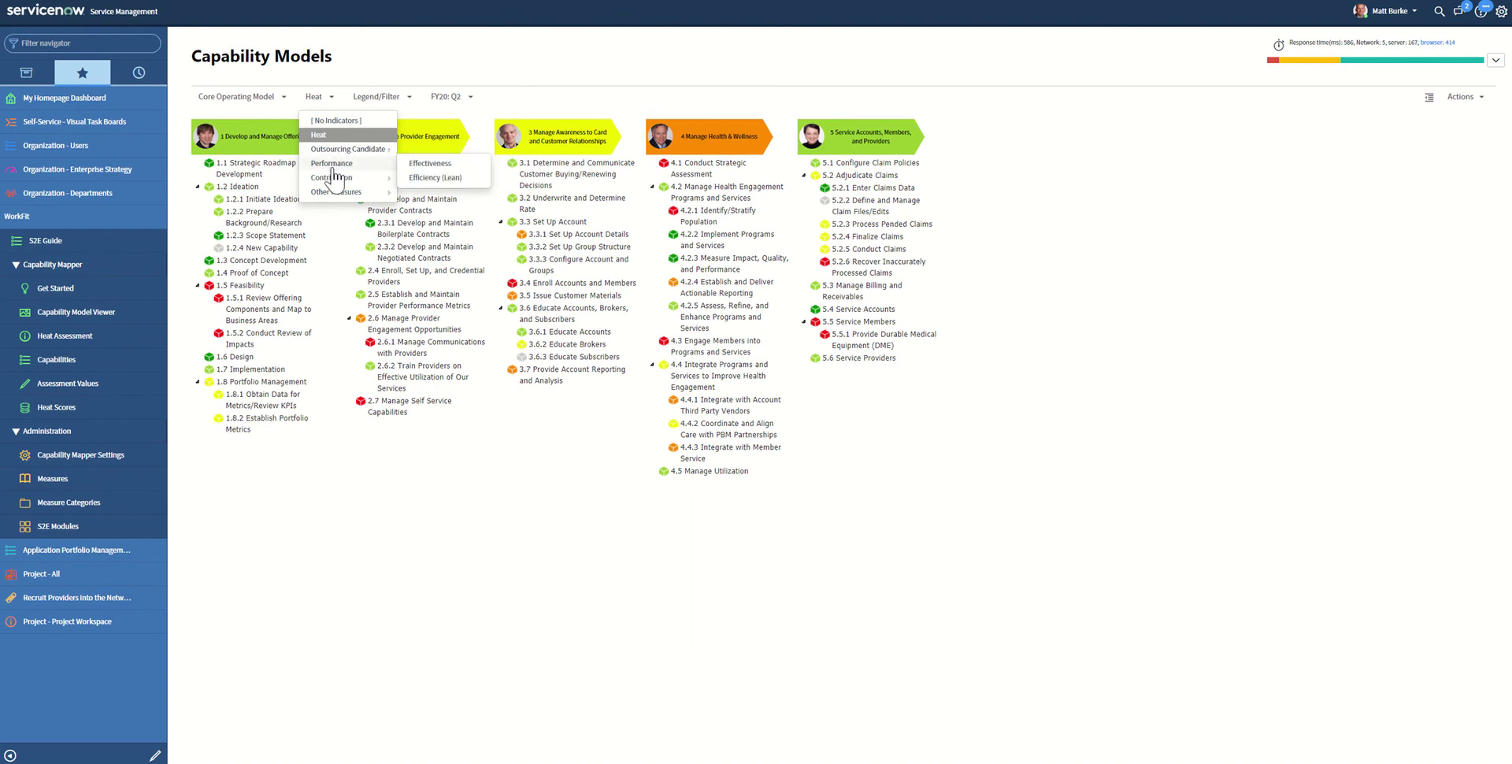